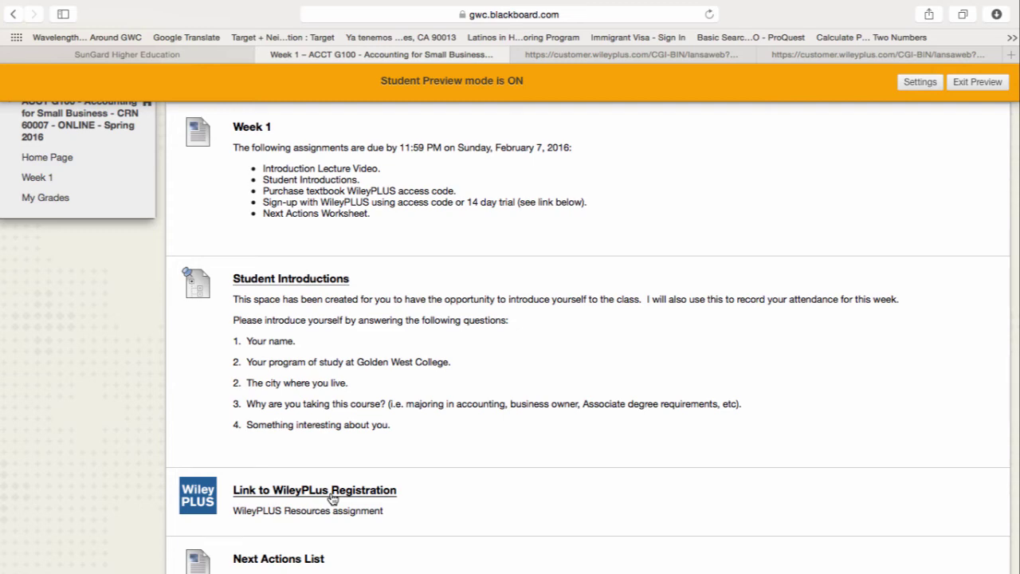
Download the Next Actions List.xlsx attachment from the Week 1 page and open the downloaded Next Actions List-5.xlsx in Excel.
scroll(333, 498, down, 3)
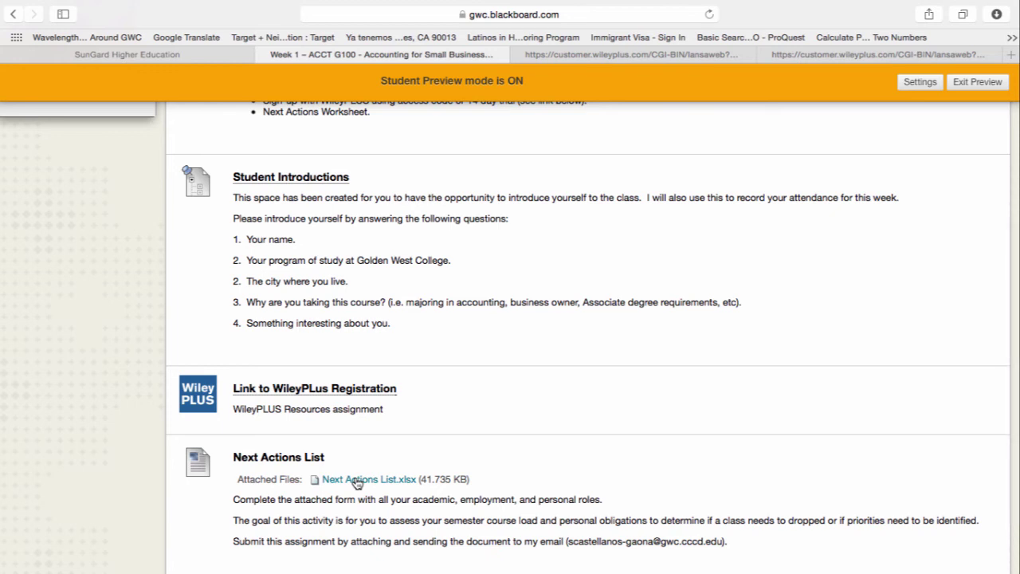
scroll(356, 482, down, 1)
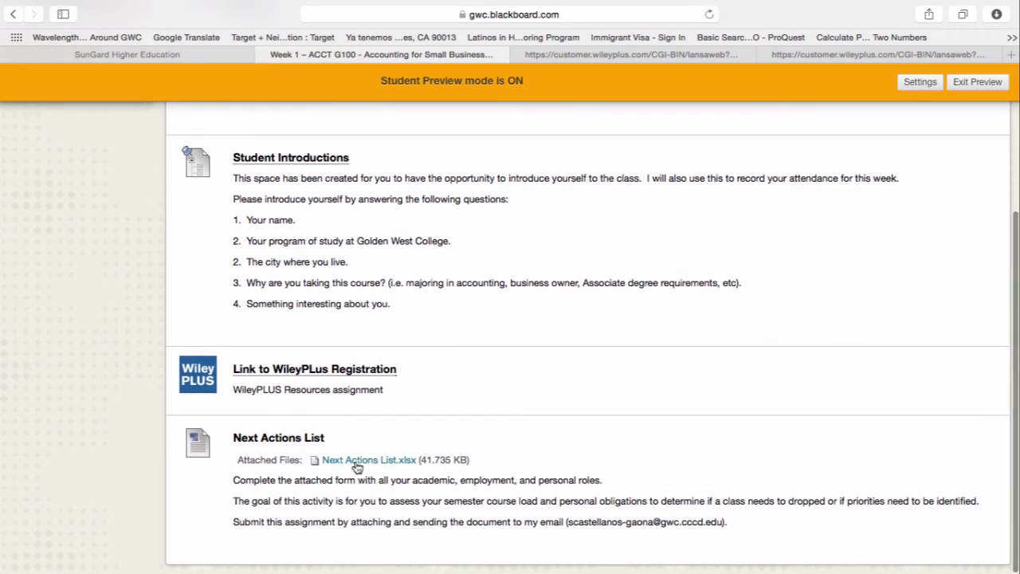
click(356, 464)
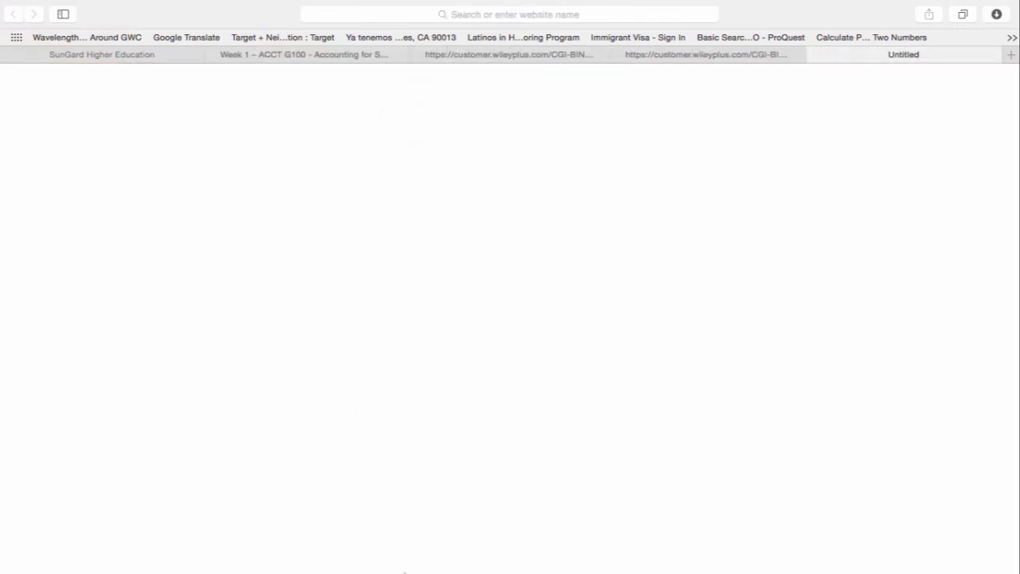
mouse_move(414, 569)
click(455, 563)
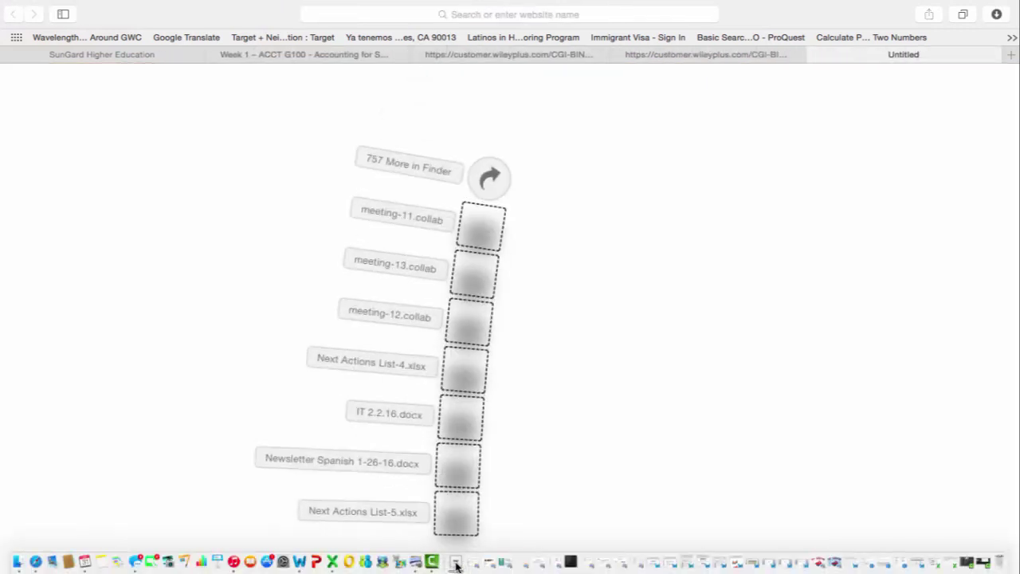
click(459, 518)
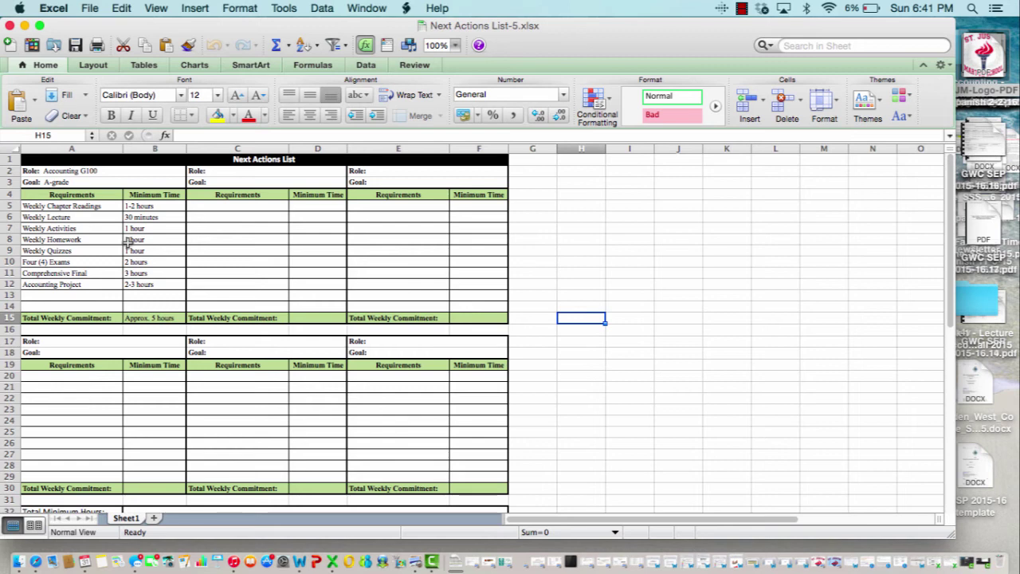
Examine the Accounting G100 example's role, goal and requirements from chapter readings to accounting project, plus the blank role blocks beside it.
click(79, 170)
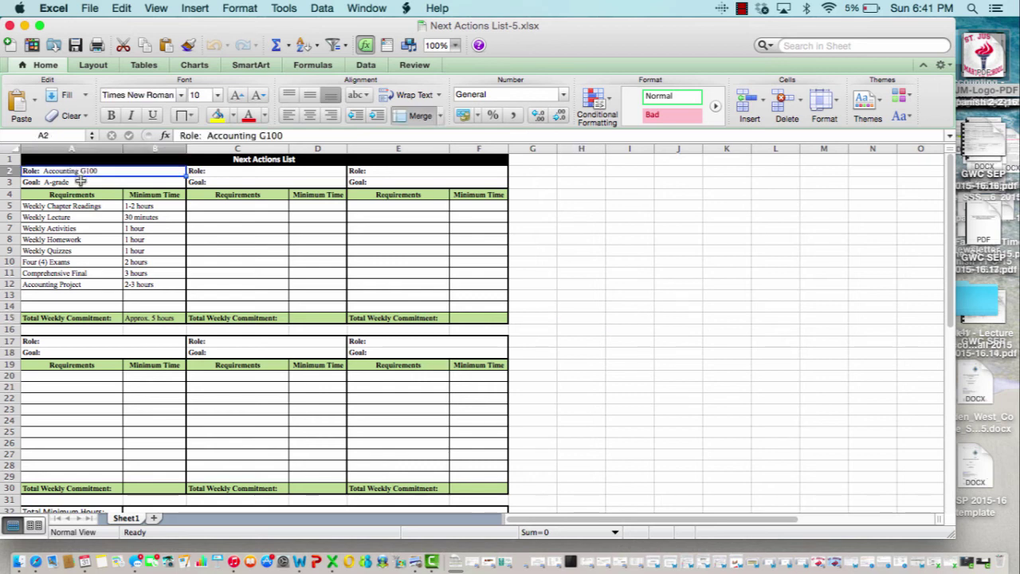
click(81, 182)
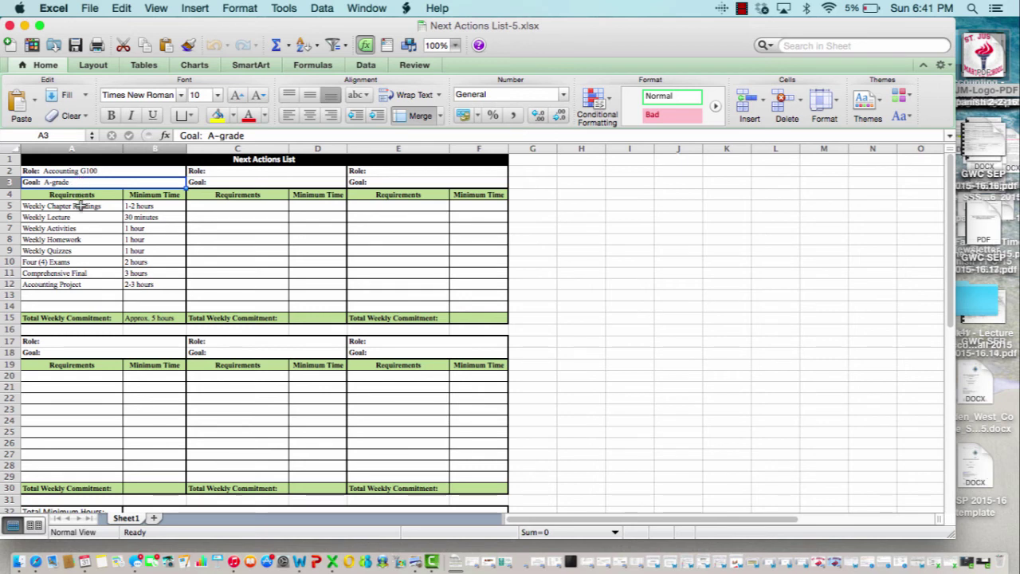
click(80, 206)
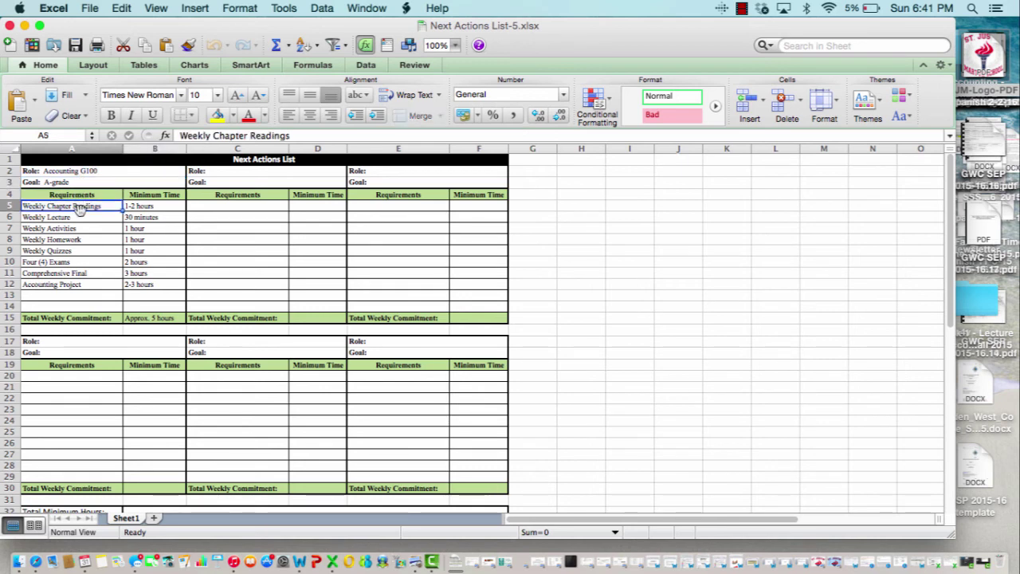
click(83, 216)
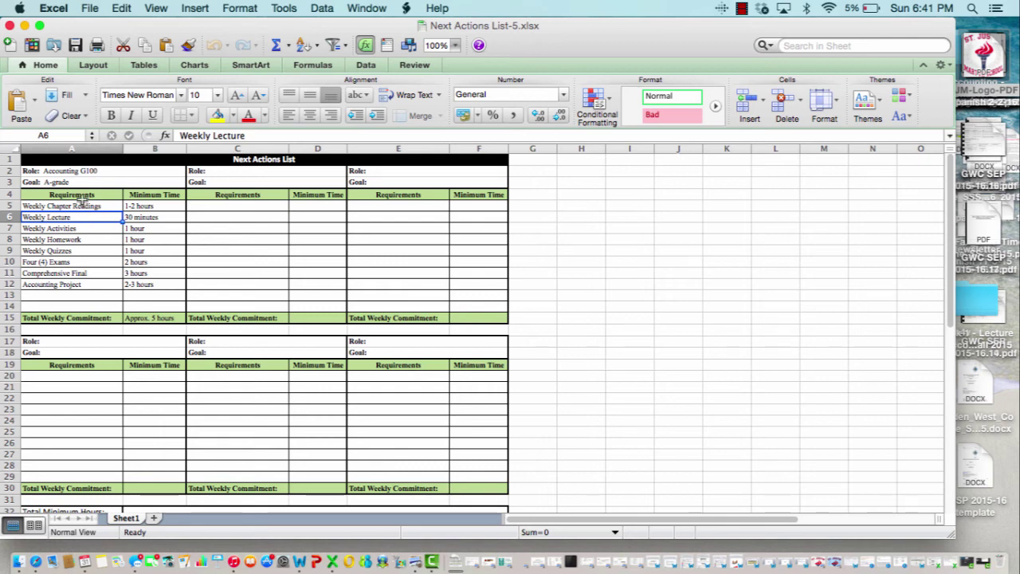
click(81, 206)
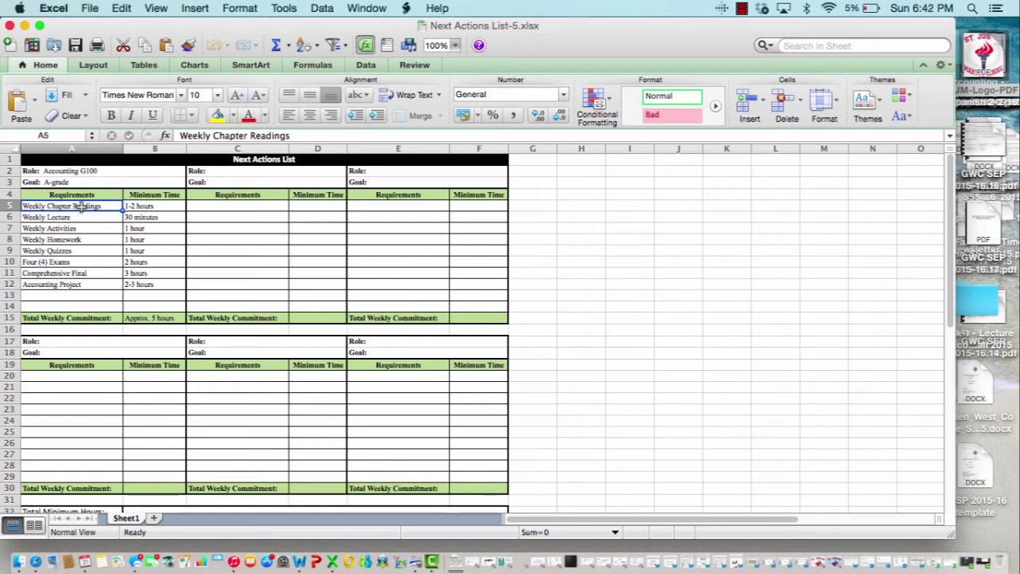
click(86, 217)
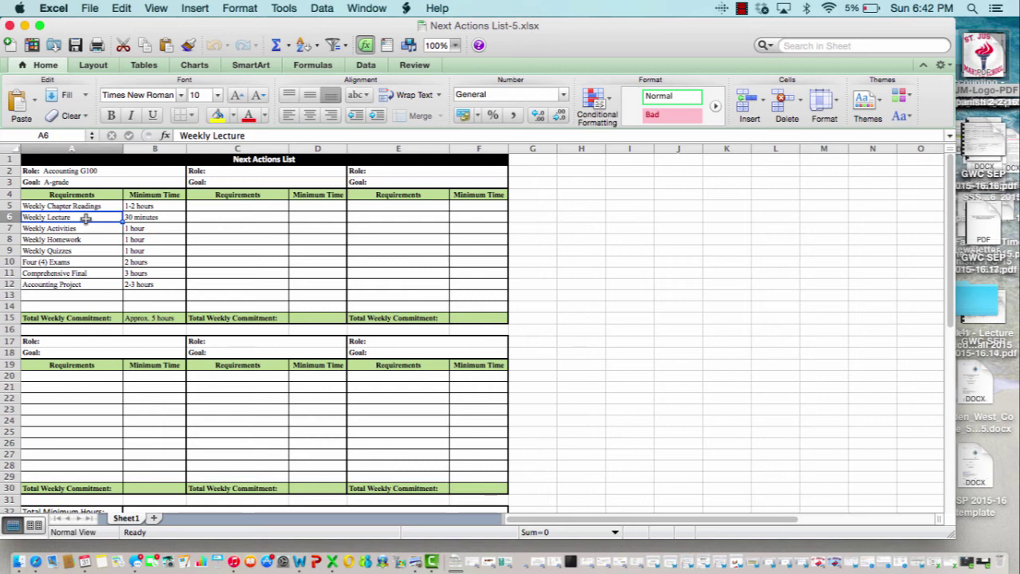
click(85, 229)
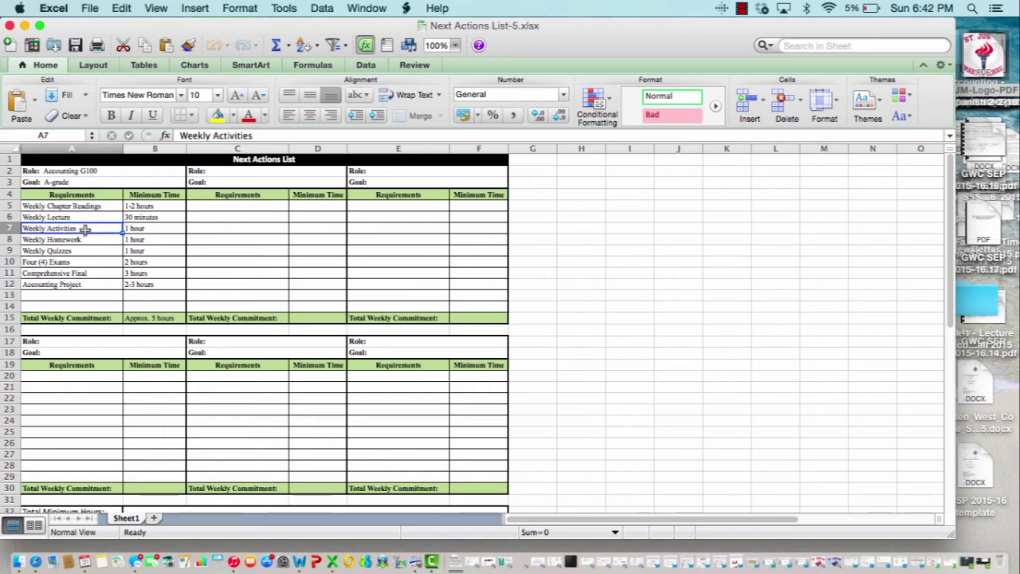
click(81, 240)
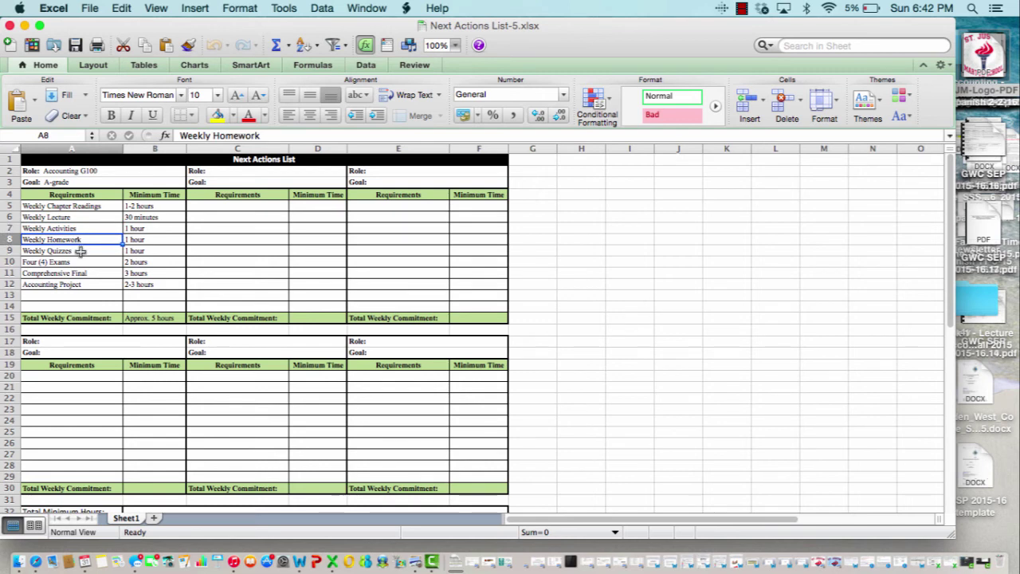
click(80, 251)
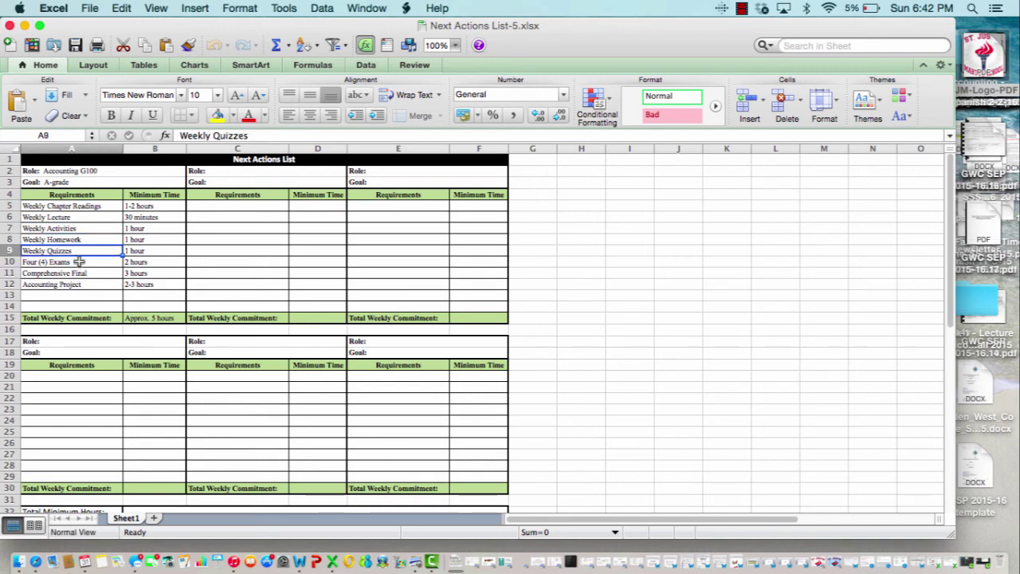
click(78, 262)
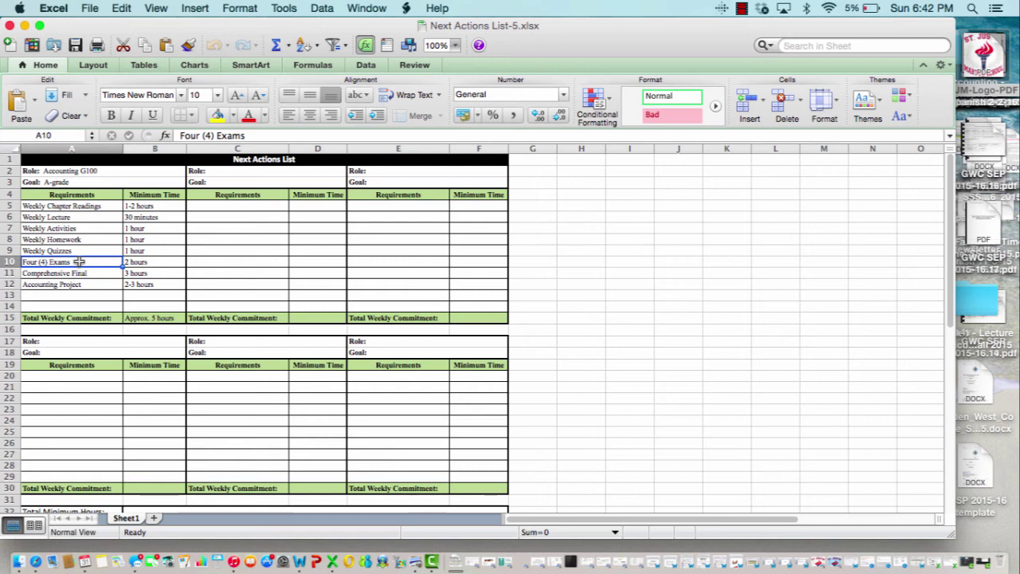
click(80, 273)
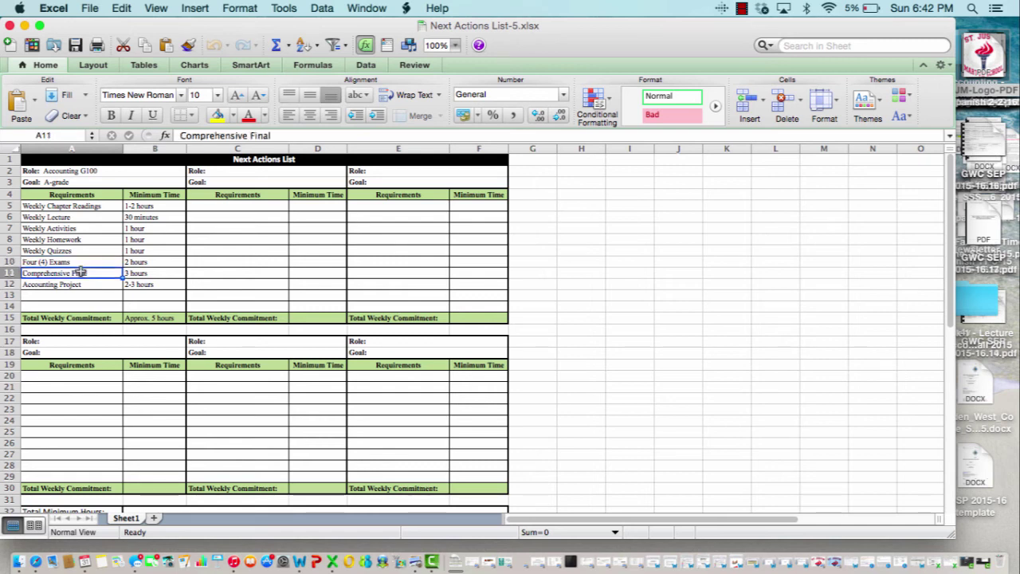
click(80, 283)
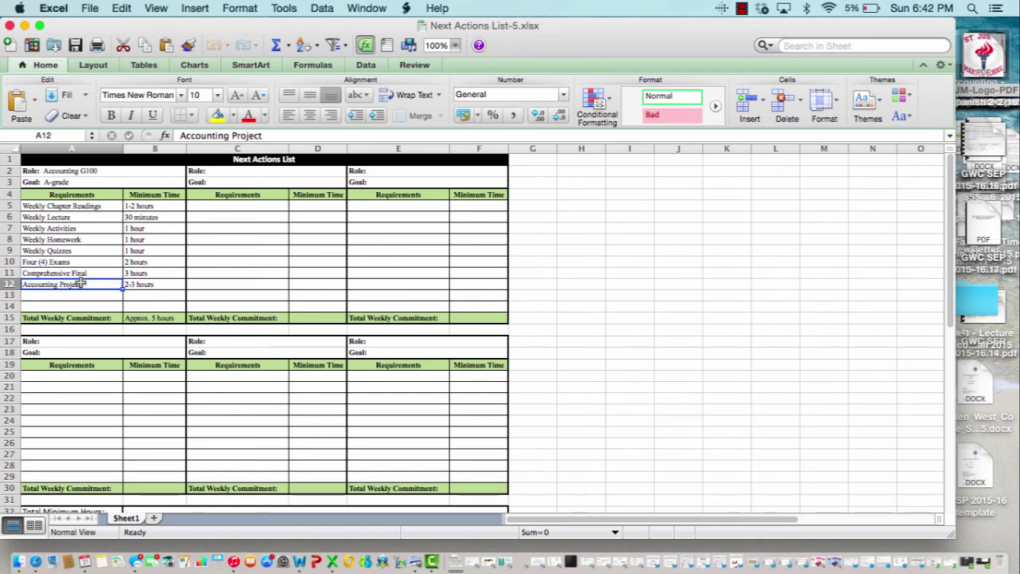
click(237, 171)
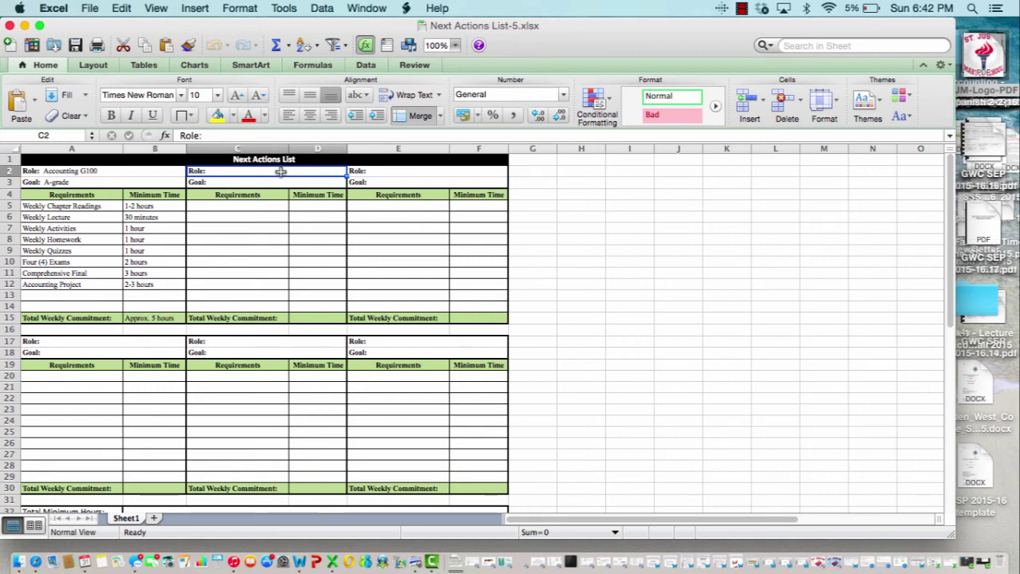
click(416, 157)
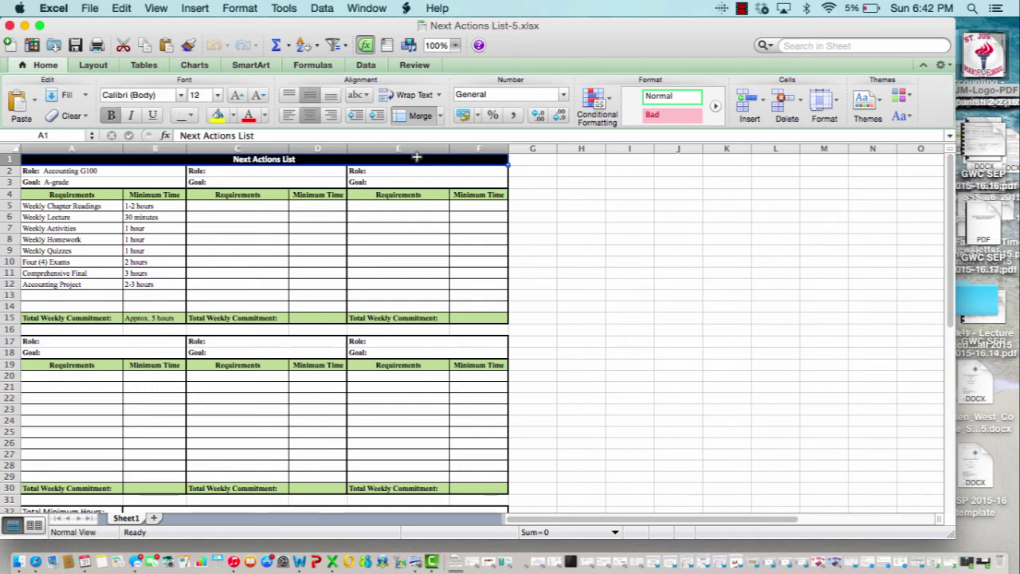
click(412, 167)
Add Work after the Role: label in cell A17 and open the Goal cell beneath it for editing.
click(100, 341)
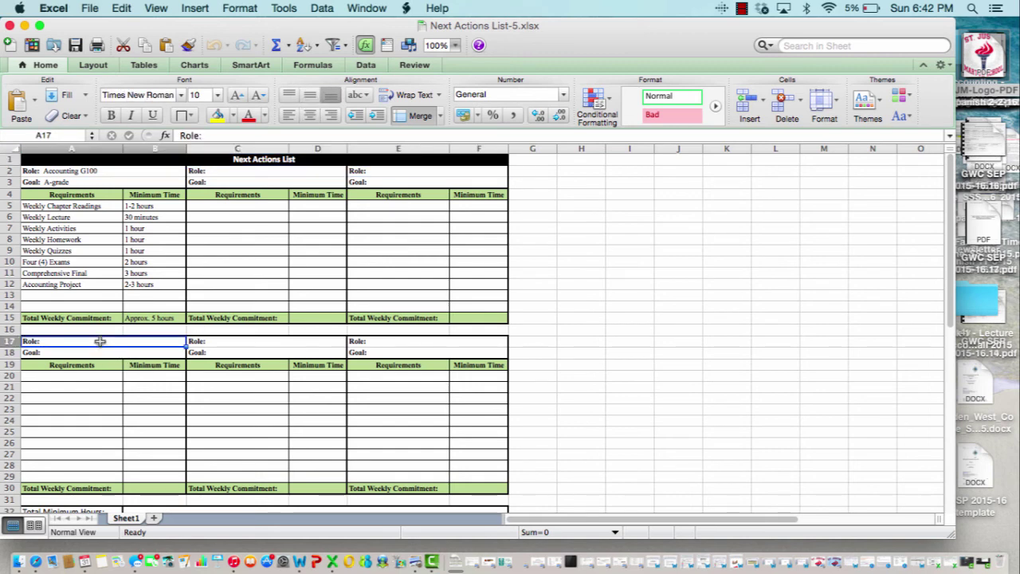
text(W)
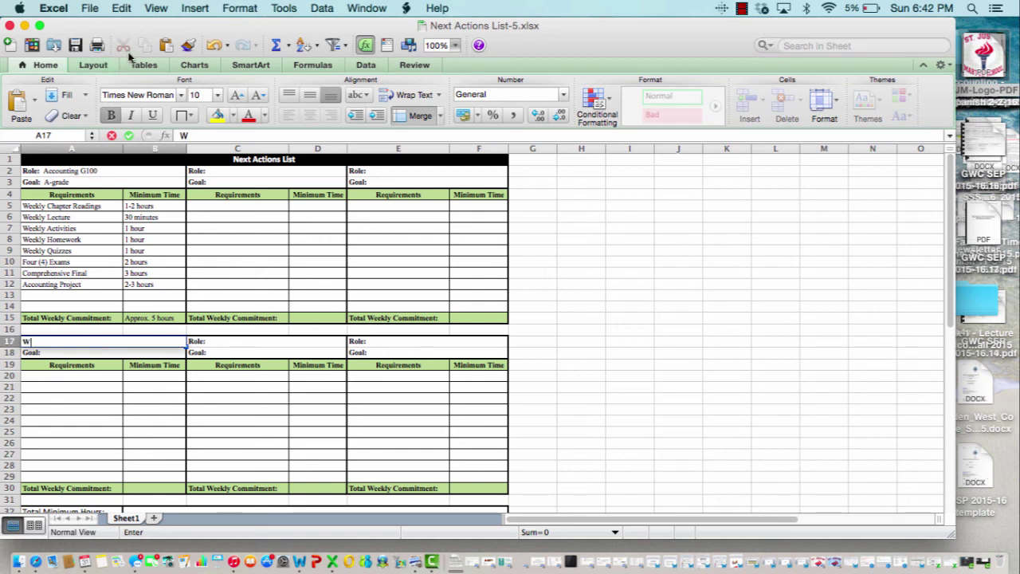
click(214, 45)
double_click(67, 342)
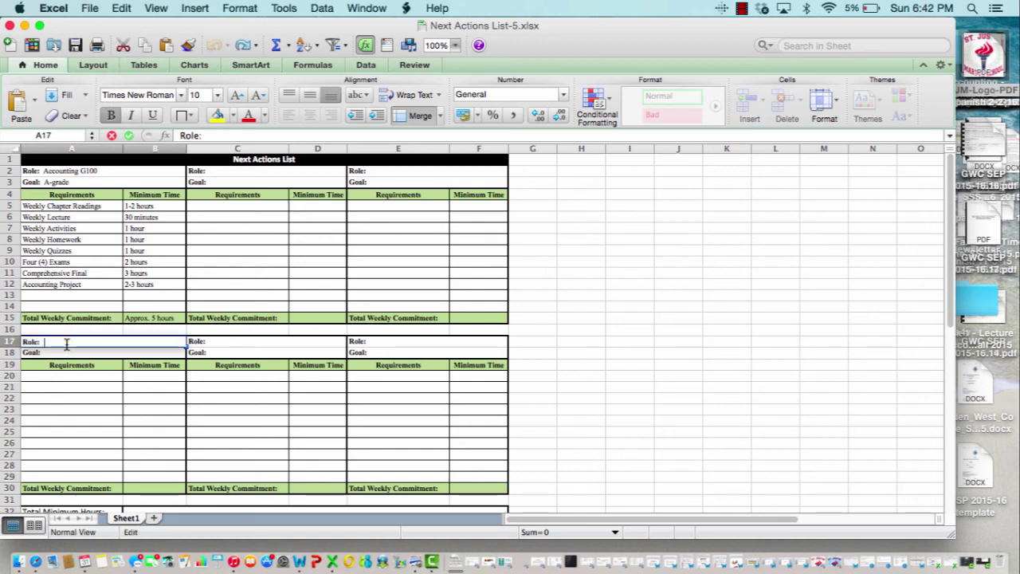
text(Work)
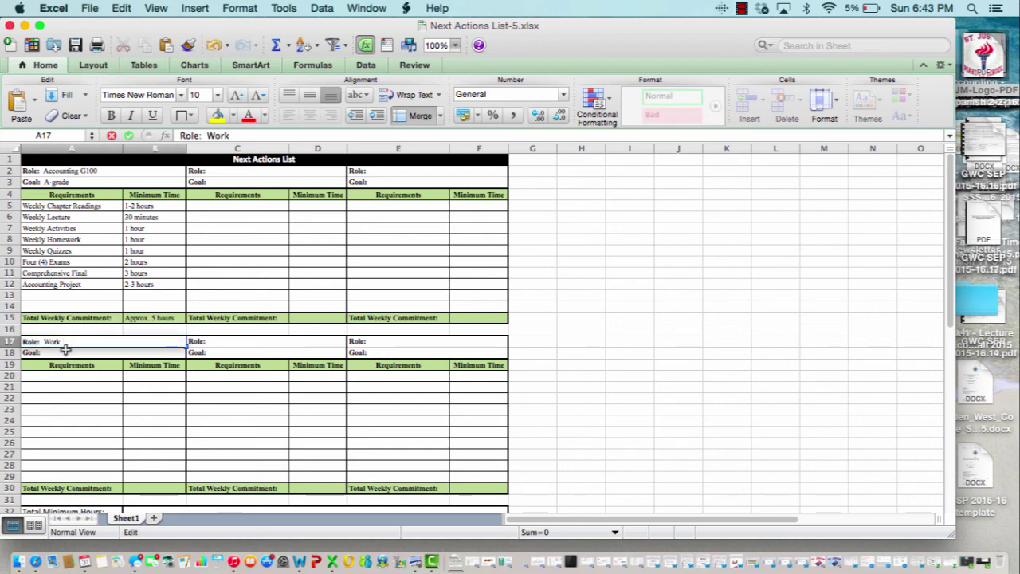
click(61, 352)
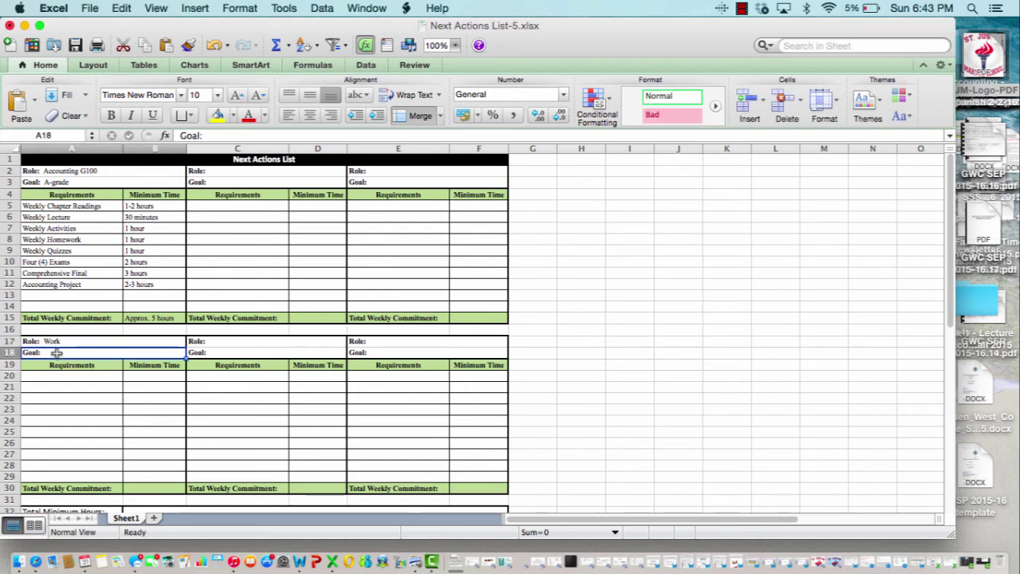
double_click(53, 352)
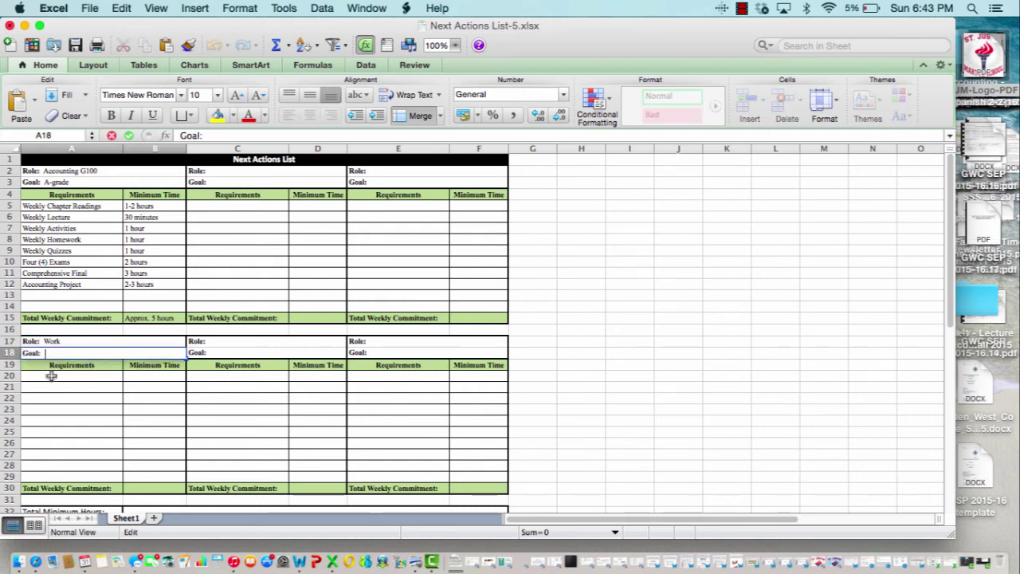
Enter Full-Time as the Work role's first requirement in A20, with a minimum time of 40 in B20.
click(51, 379)
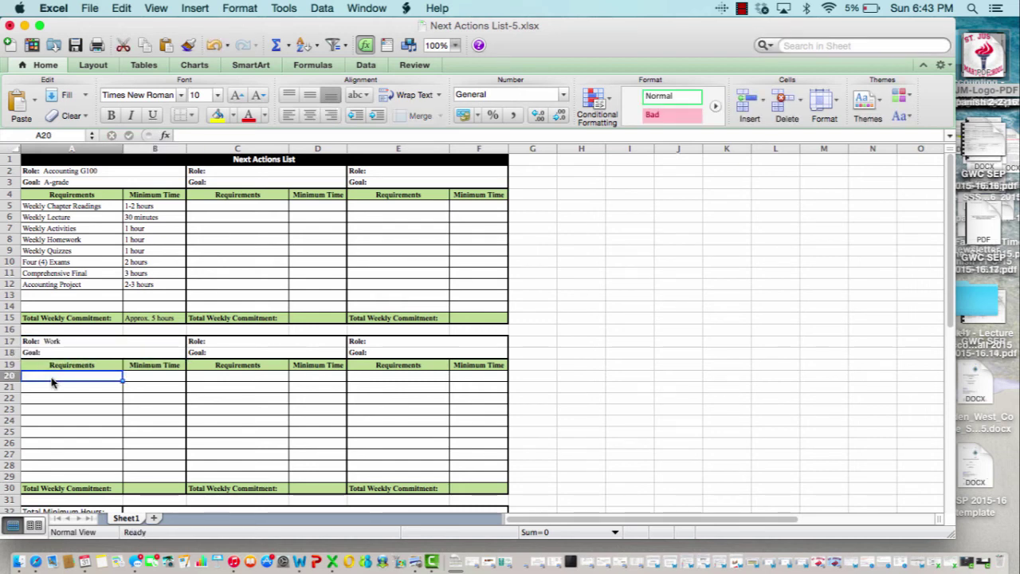
text(Fultt)
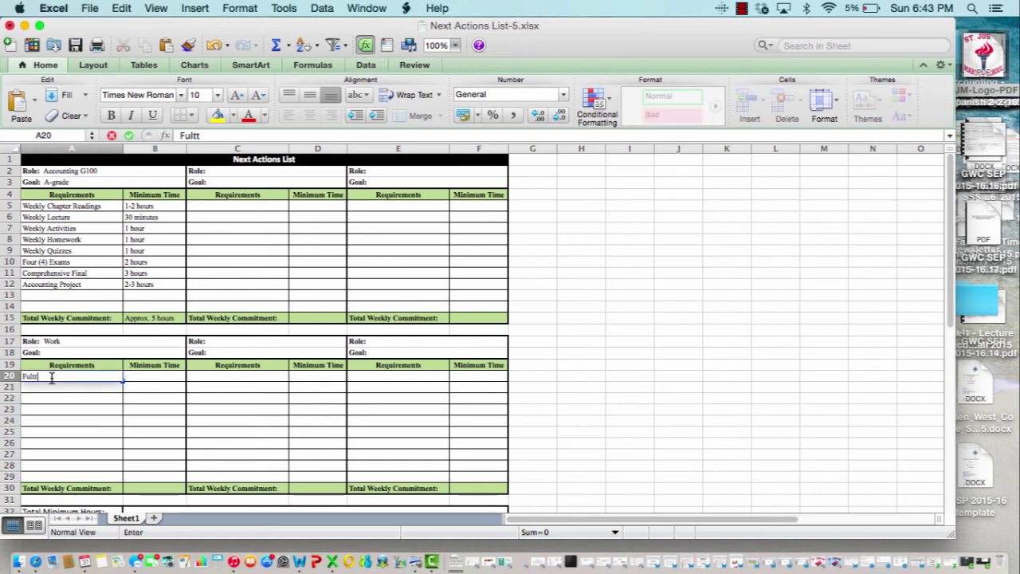
key(BackSpace)
key(BackSpace)
key(BackSpace)
text(ll-Time)
key(Tab)
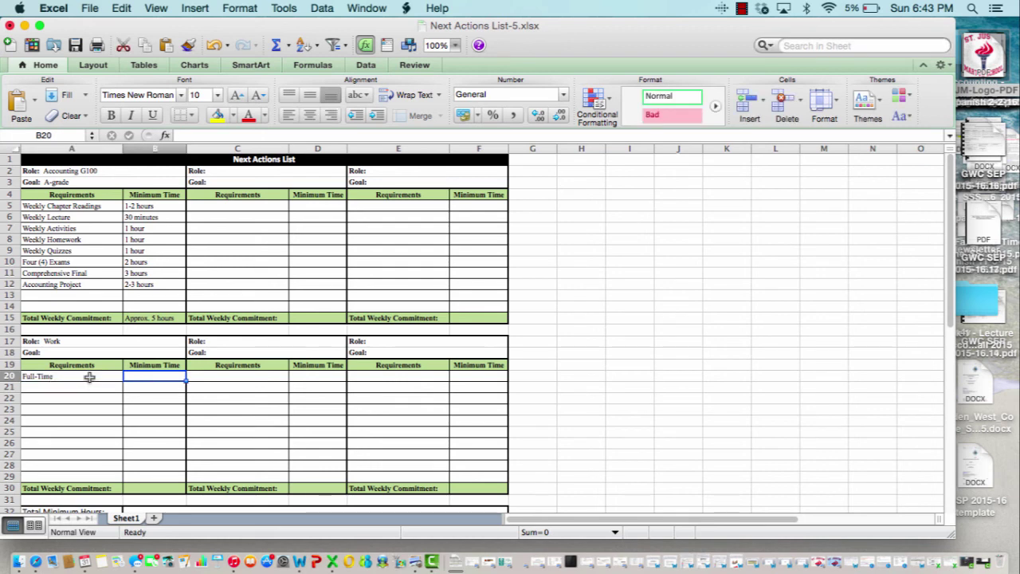
text(40)
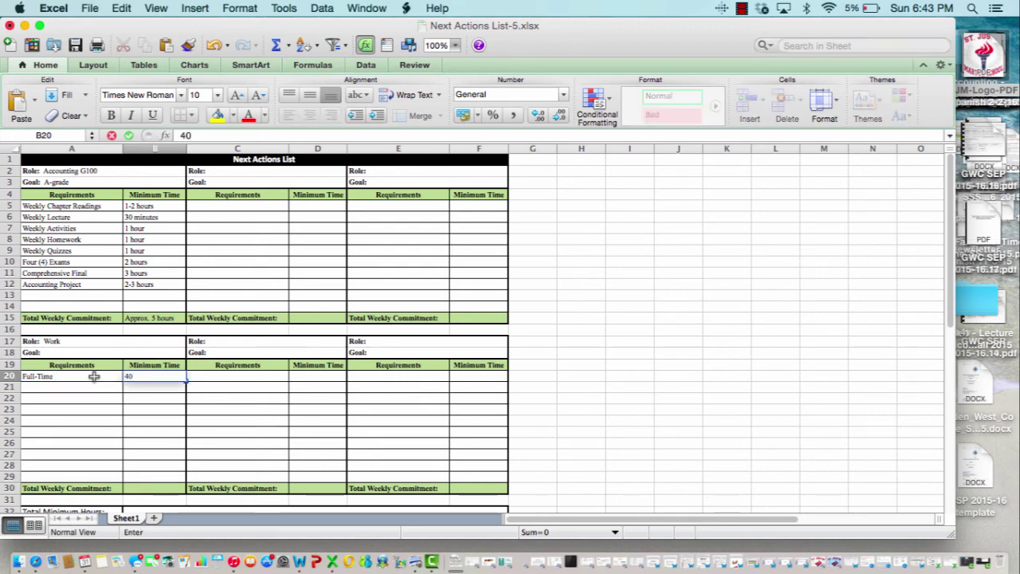
Enter Part-Time as the Work role's second requirement in cell A21.
click(76, 391)
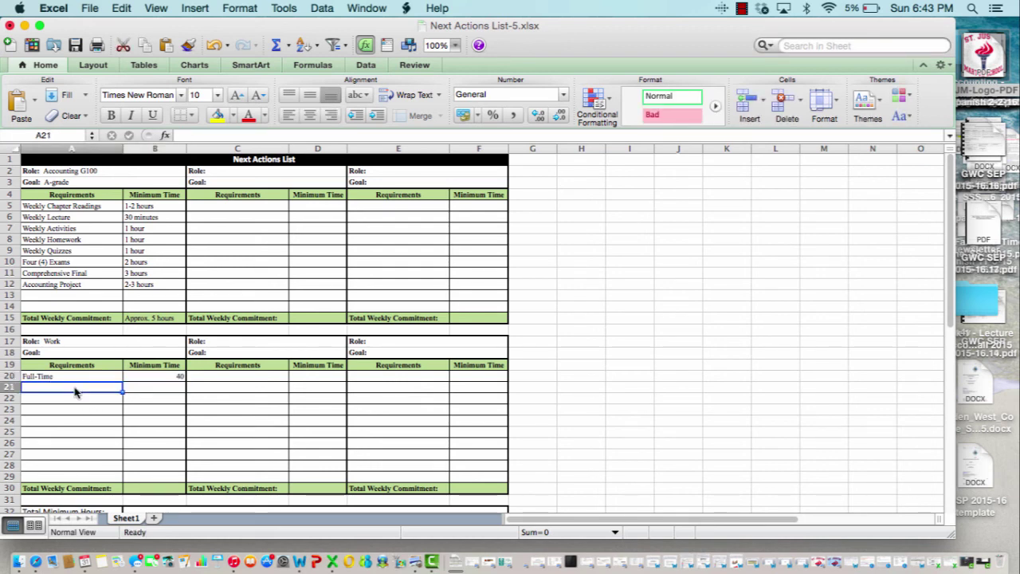
text(Part)
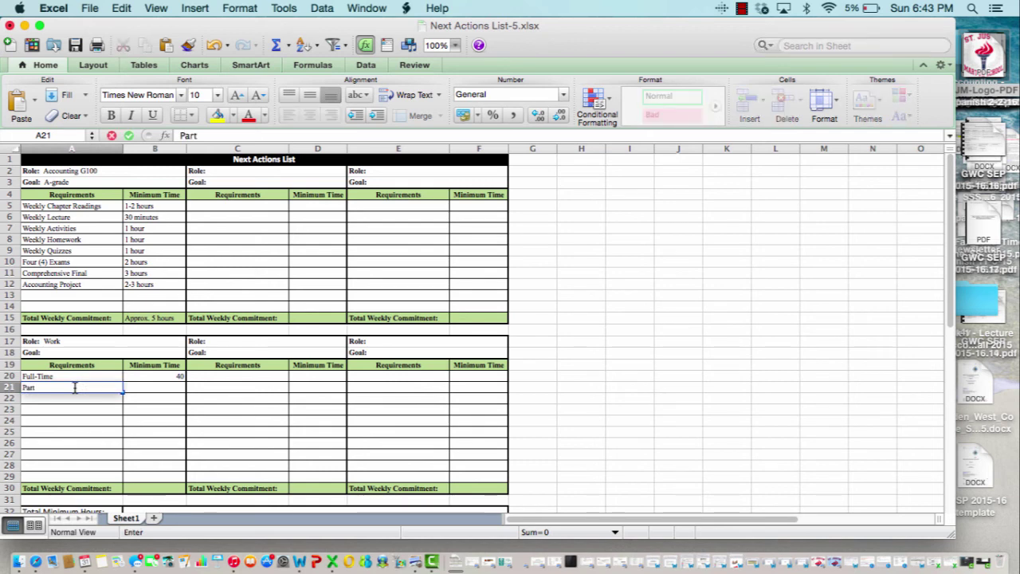
text(-Time)
click(151, 490)
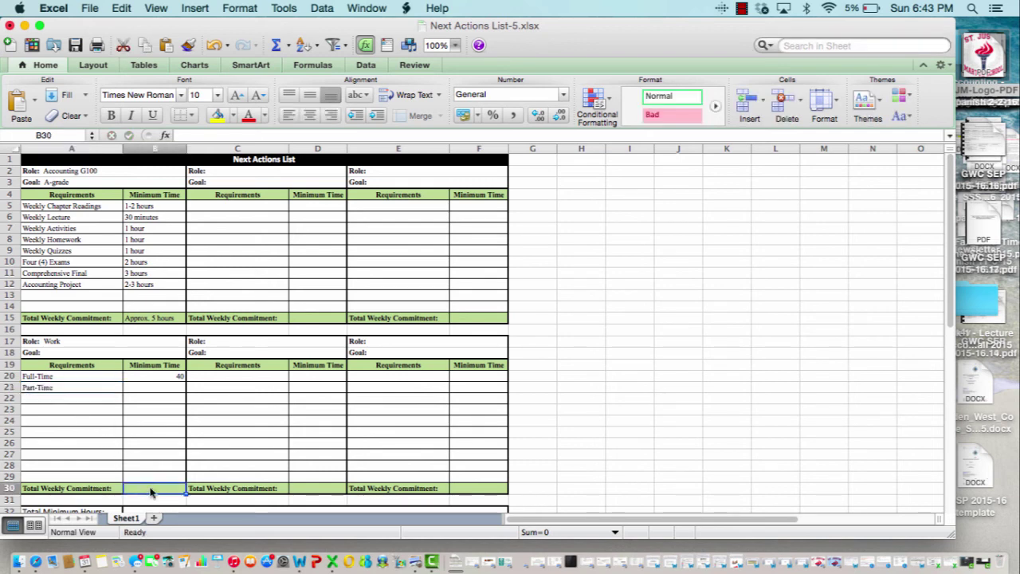
Add Caregiver after the Role: label in cell C17 and Provide after the Goal: label in C18.
scroll(151, 492, down, 2)
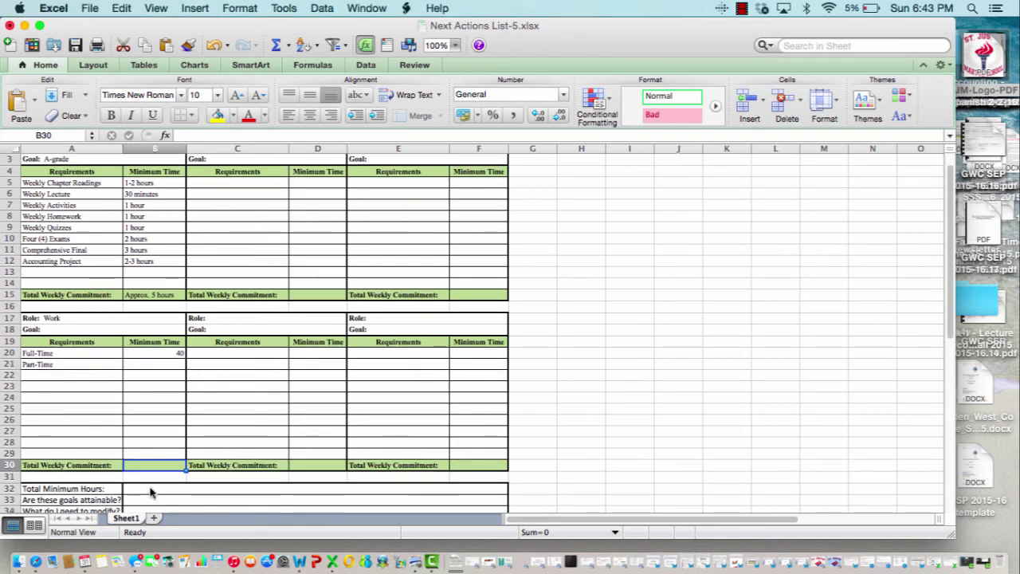
click(247, 319)
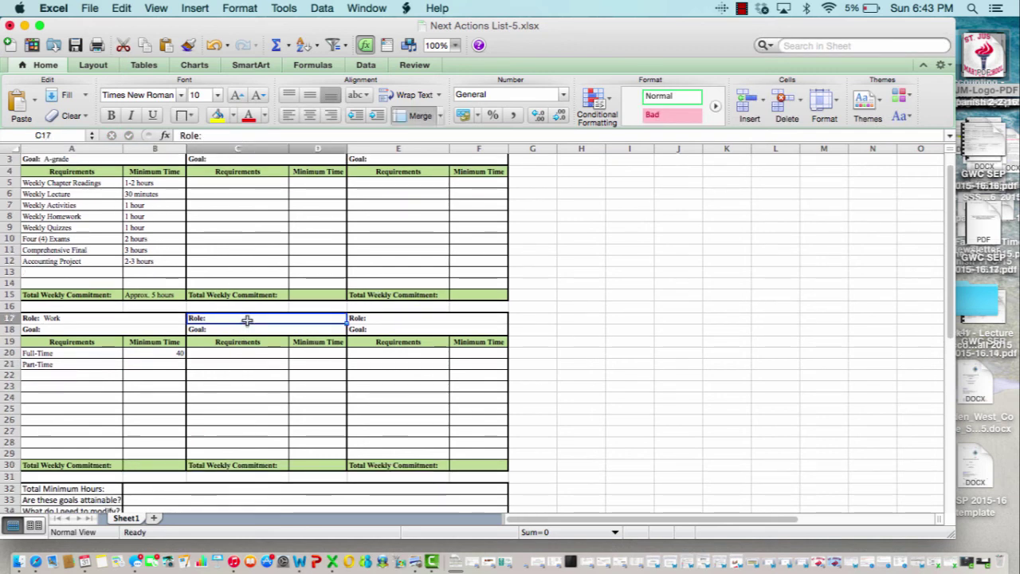
double_click(213, 318)
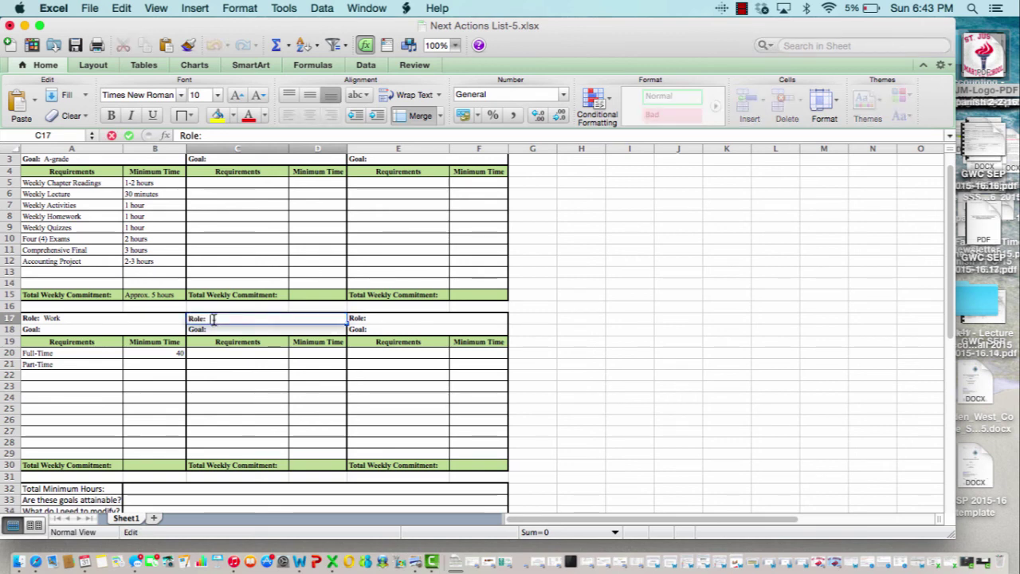
text(Caregiver)
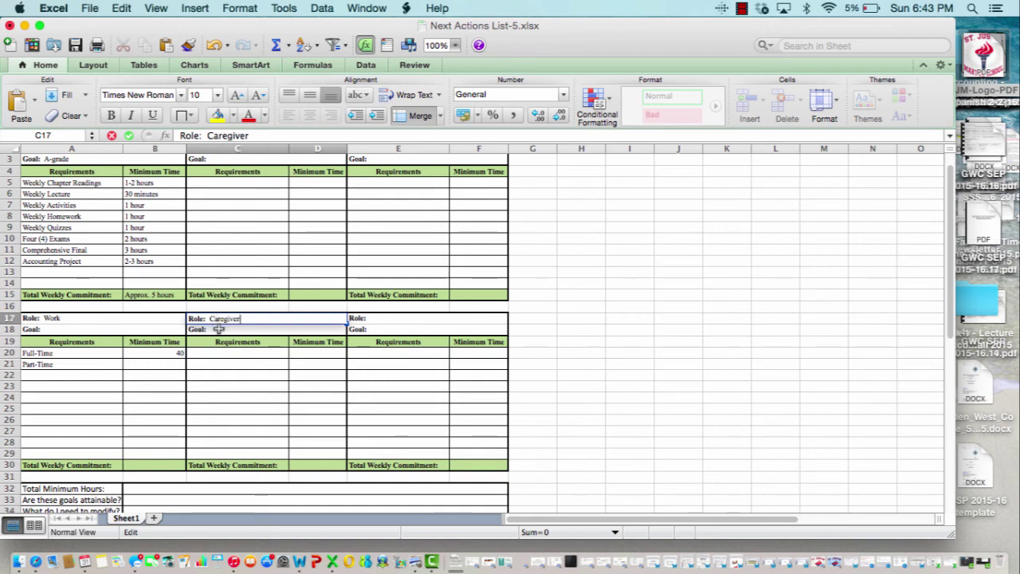
double_click(218, 329)
text(o)
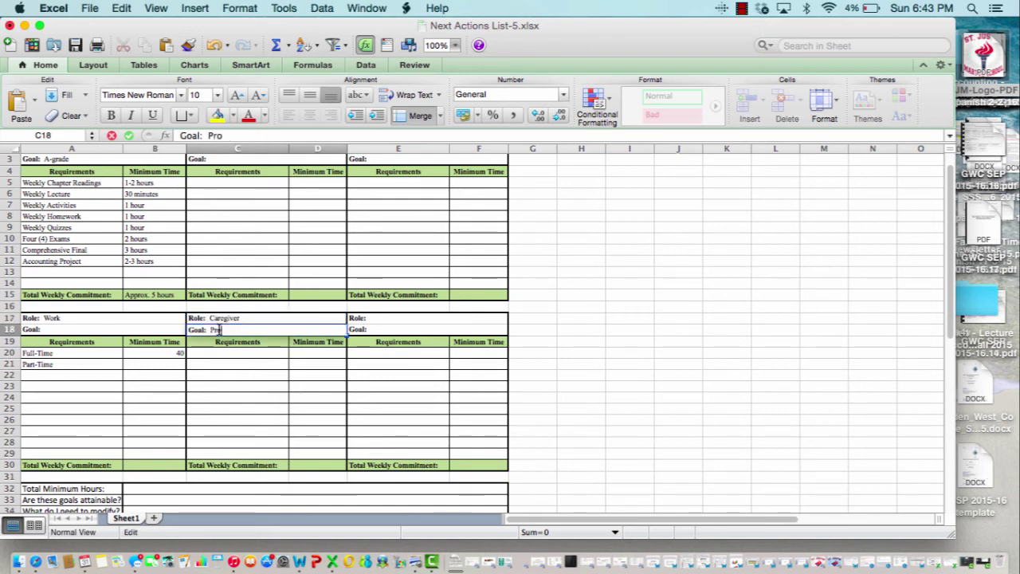
text(vide)
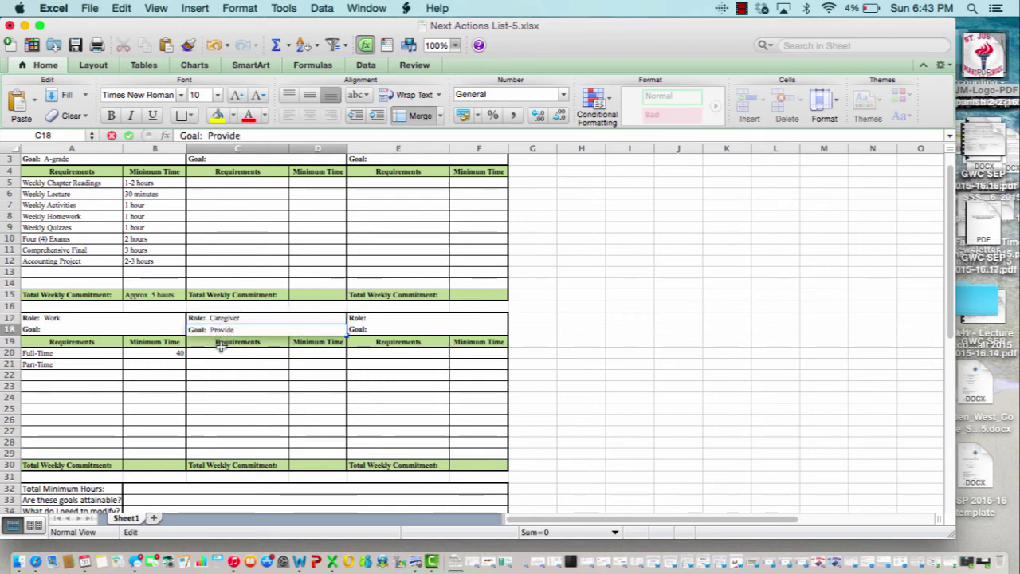
Enter Take Shopping as the Caregiver role's first requirement in C20, with a minimum time of 1 in D20.
click(224, 353)
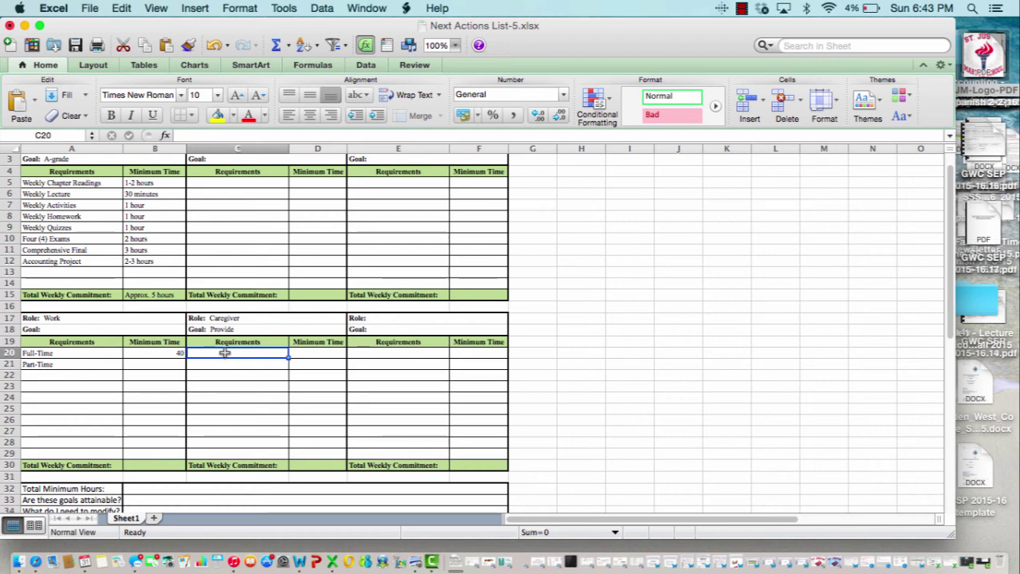
text(Take )
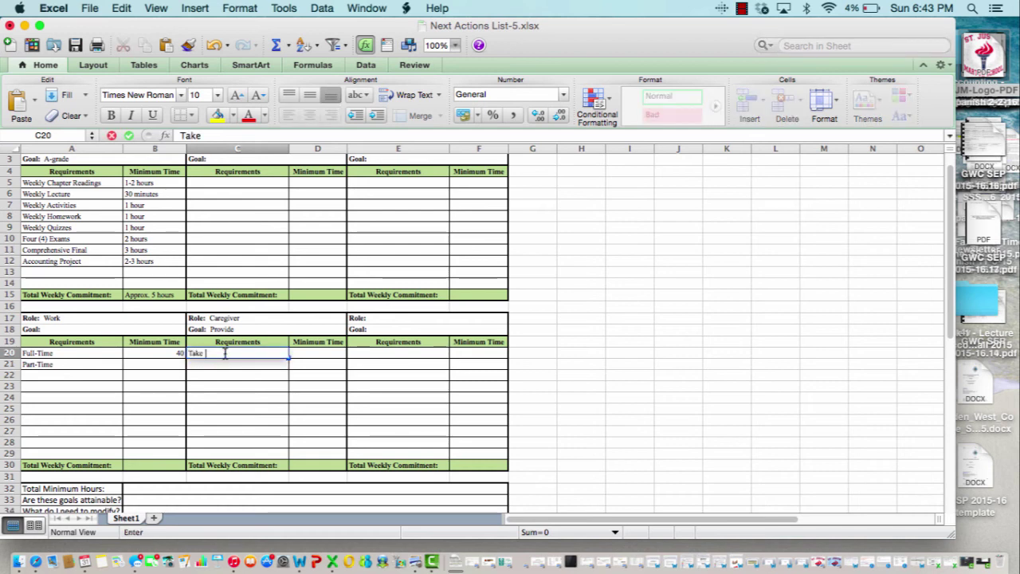
text(Shi)
text(opping)
key(Tab)
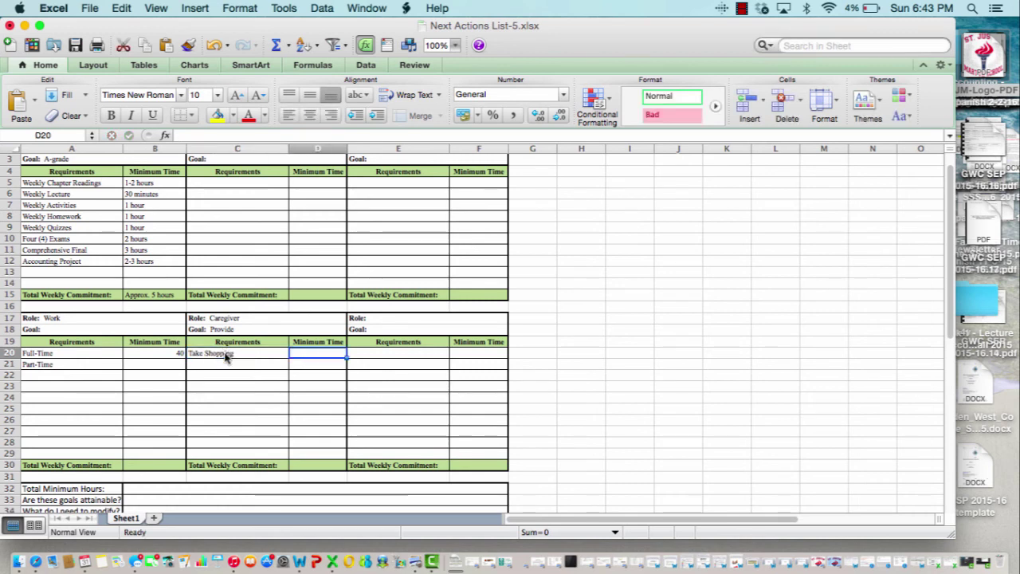
text(1)
key(Return)
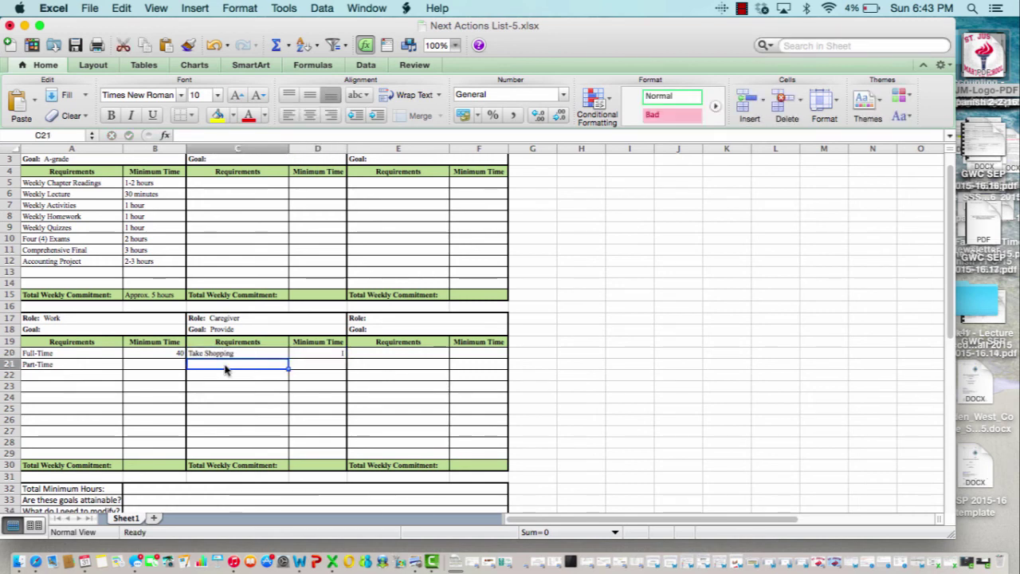
Enter Buy Medication as the Caregiver role's second requirement in C21, with a minimum time of 30 in D21.
text(Buy)
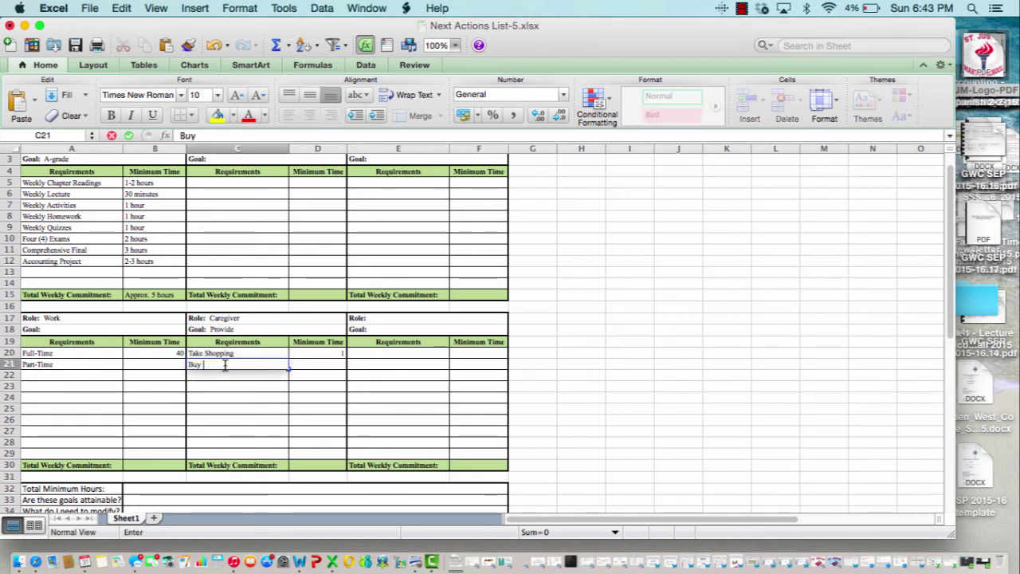
text( Medication)
key(Tab)
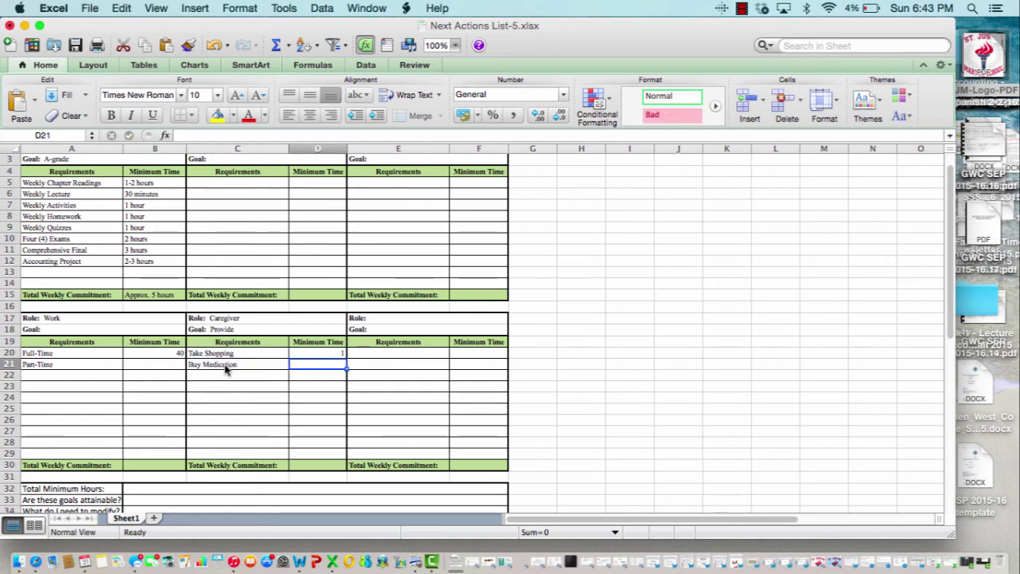
text(30)
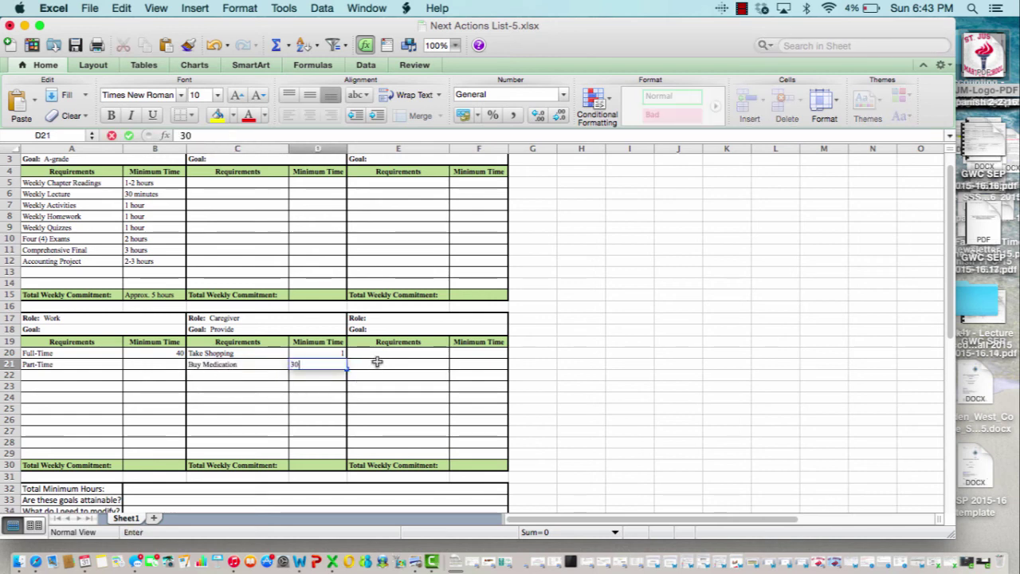
Add Children Homework after the Role: label in cell E17, beside the Caregiver block.
click(393, 326)
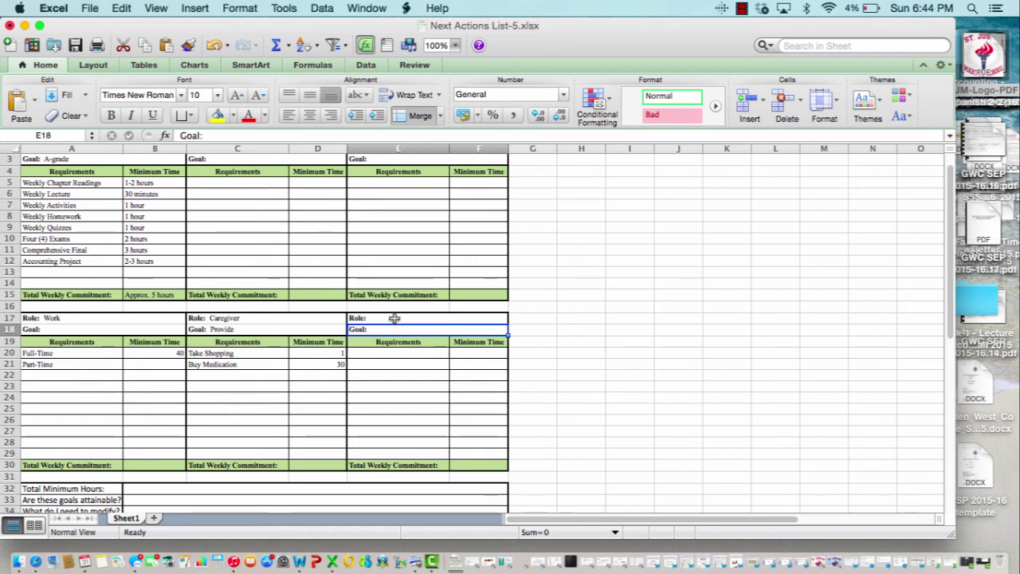
click(394, 318)
double_click(394, 318)
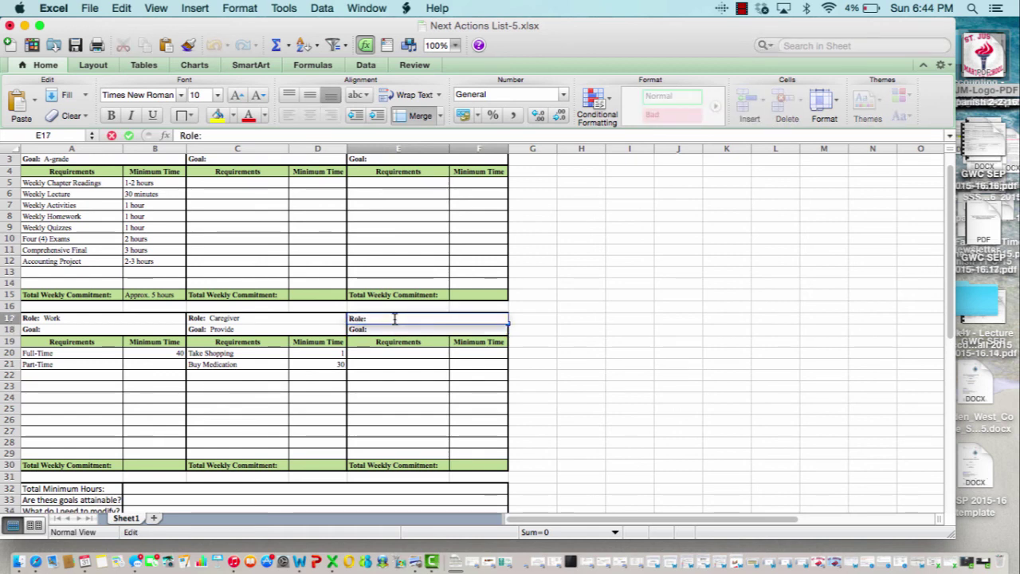
text(H)
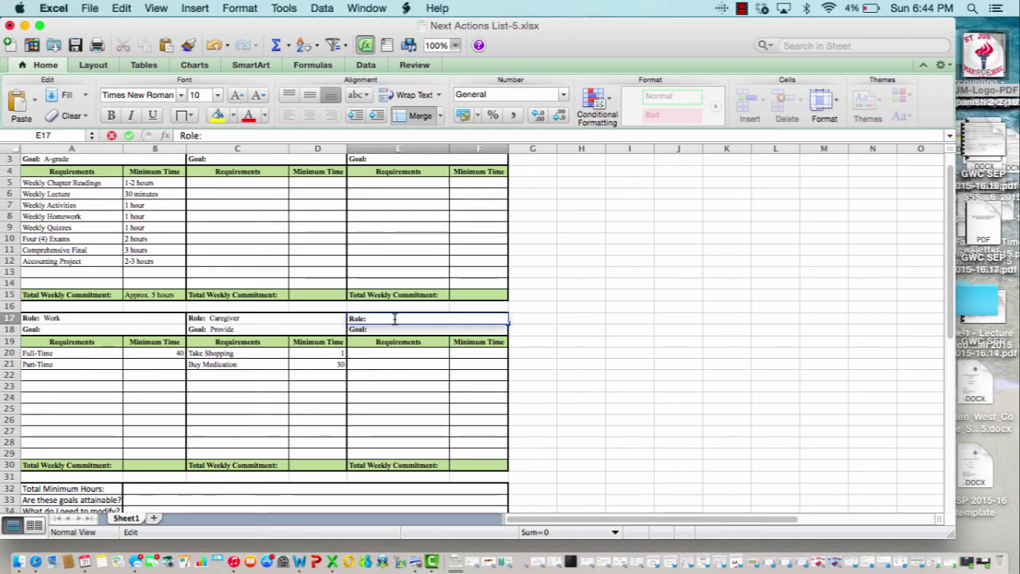
text(Childre)
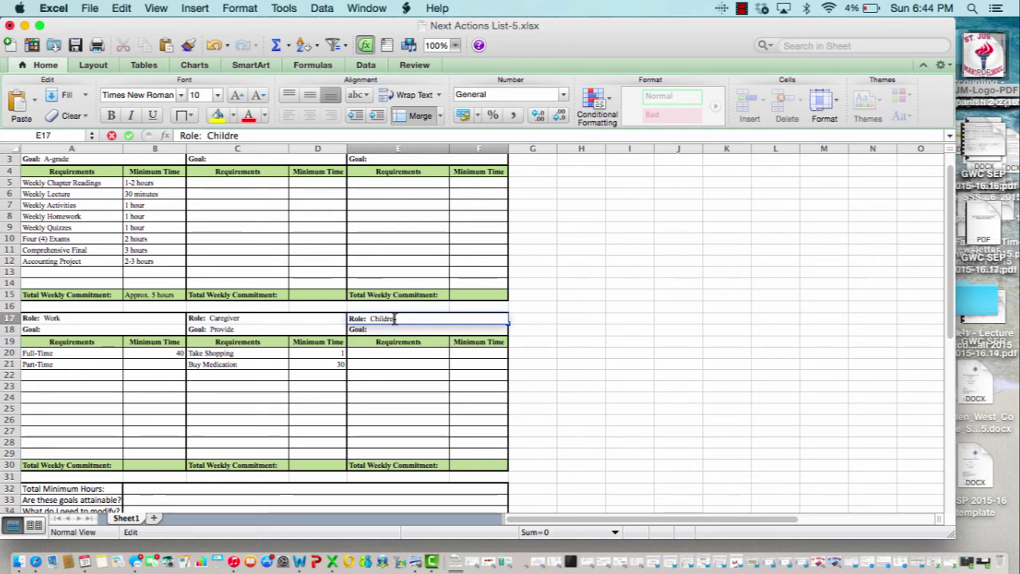
text(n Homework)
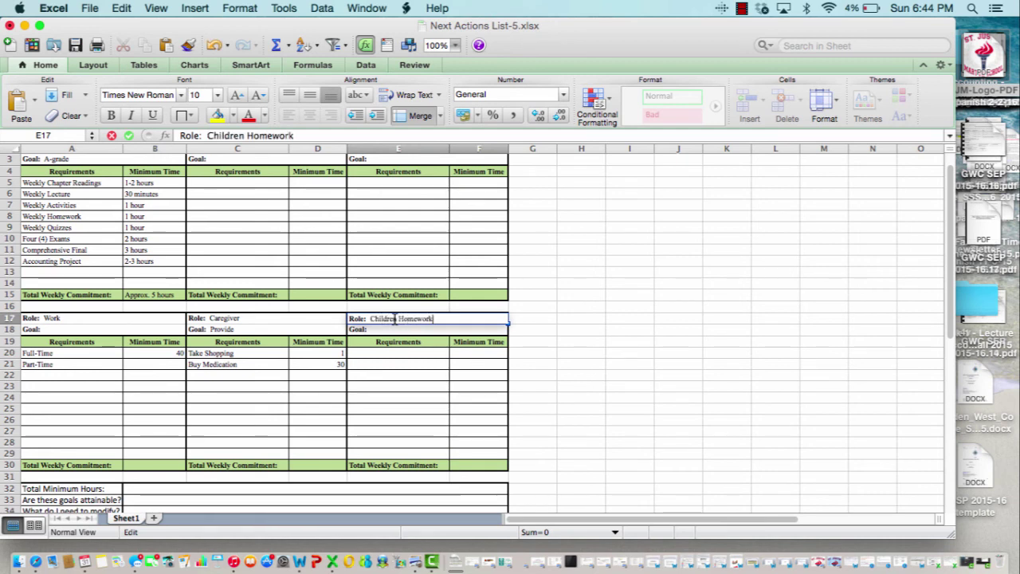
Add Good Grade after the Goal: label of the Children Homework role in cell E18.
click(386, 329)
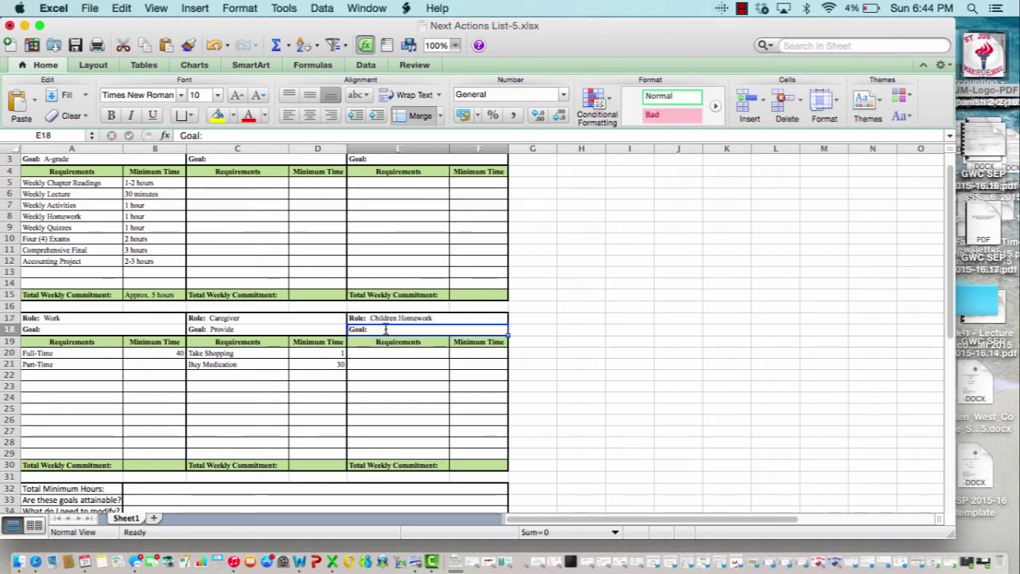
double_click(386, 329)
text(Go)
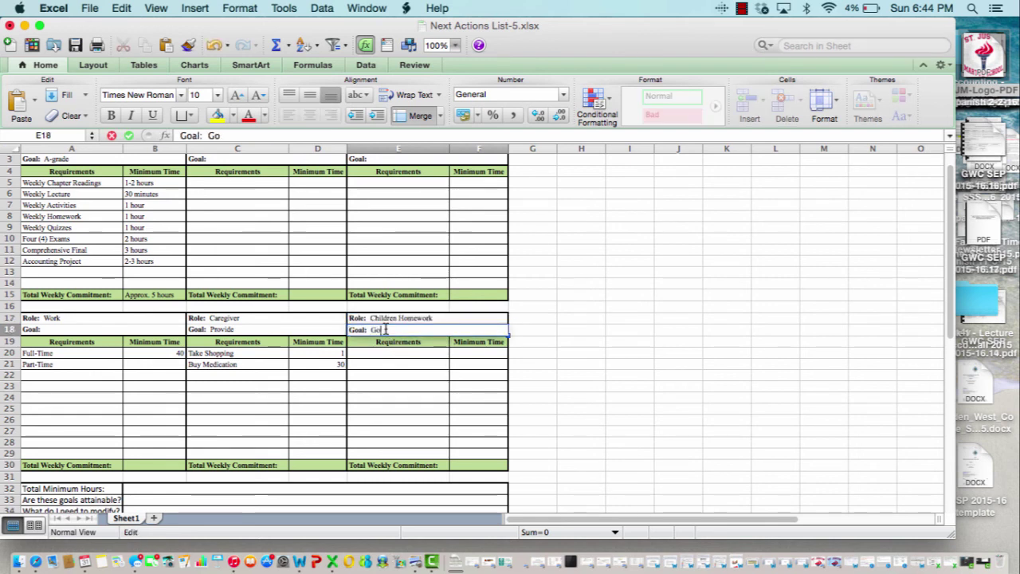
text(od Grade)
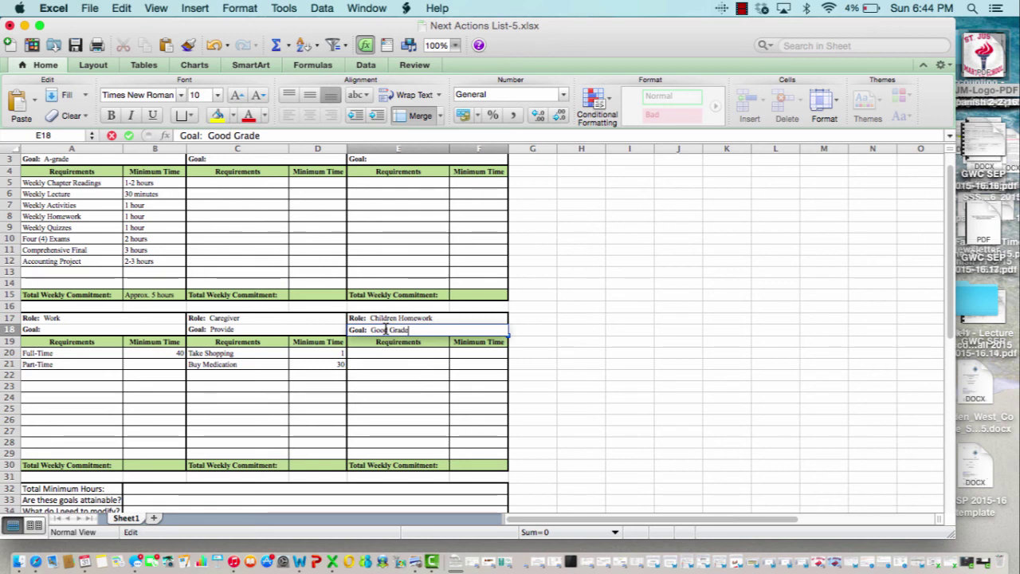
Enter Homework as the Children Homework role's first requirement in cell E20.
click(385, 356)
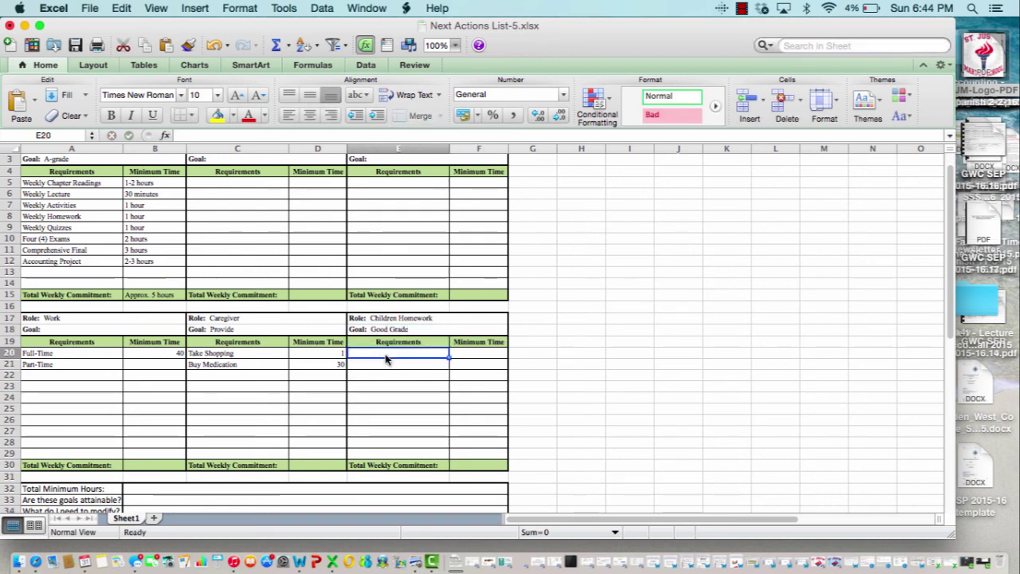
text(2-)
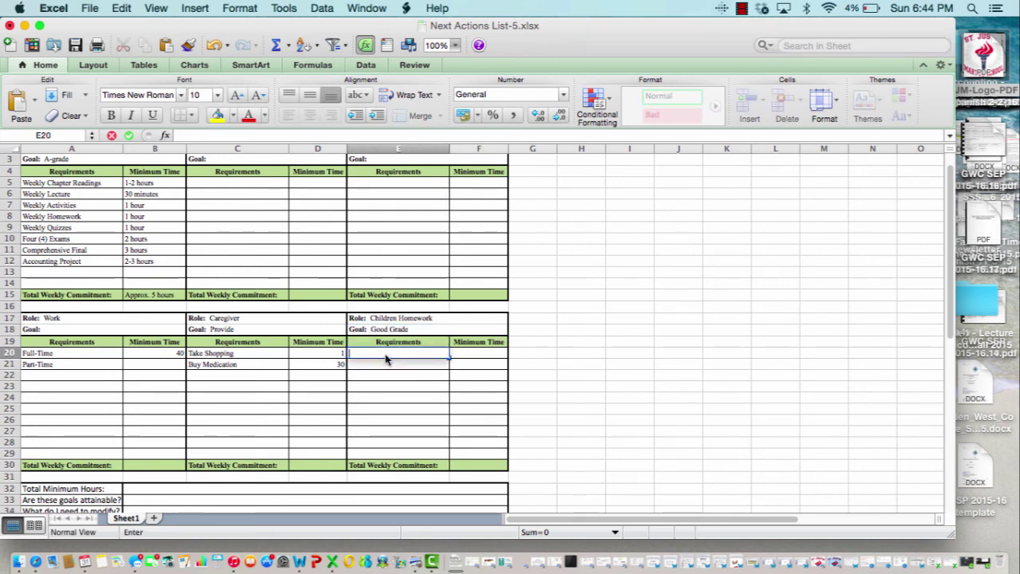
key(BackSpace)
key(BackSpace)
text(Homewor)
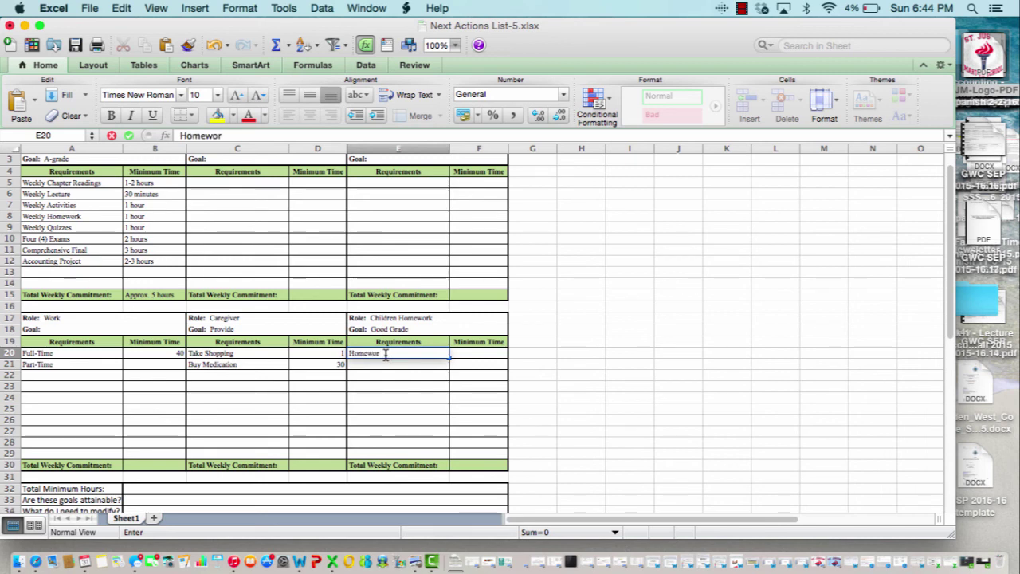
text(k)
key(Tab)
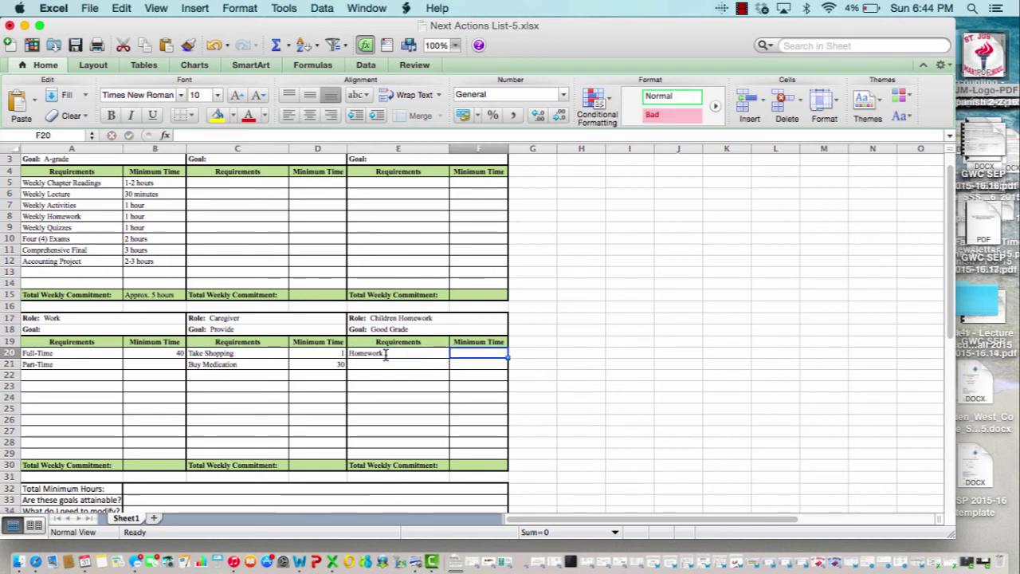
Try the minimum times 2-3 and 1-3 for the Homework requirement in cell F20, and clear the cell.
text(2-3)
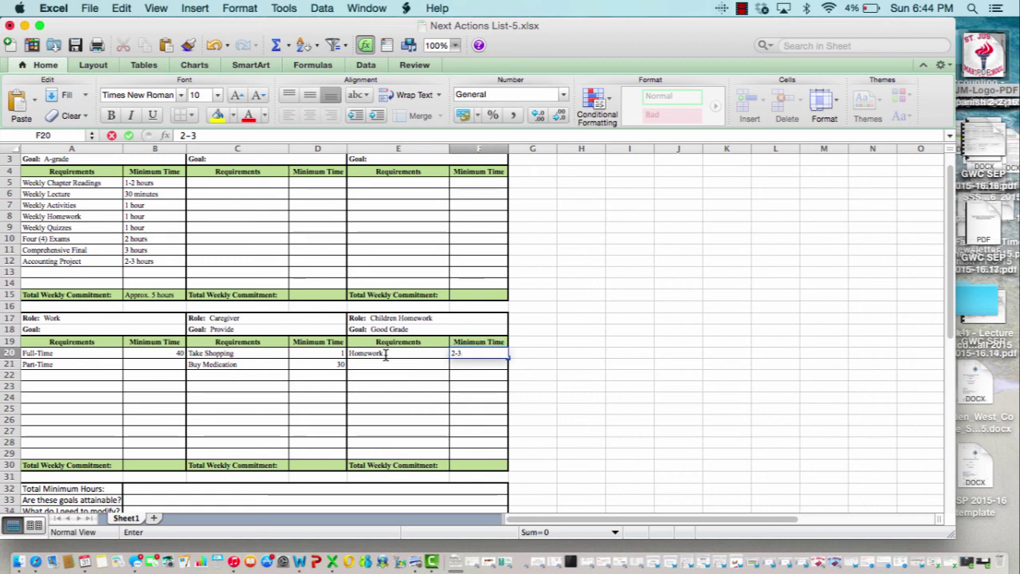
key(Return)
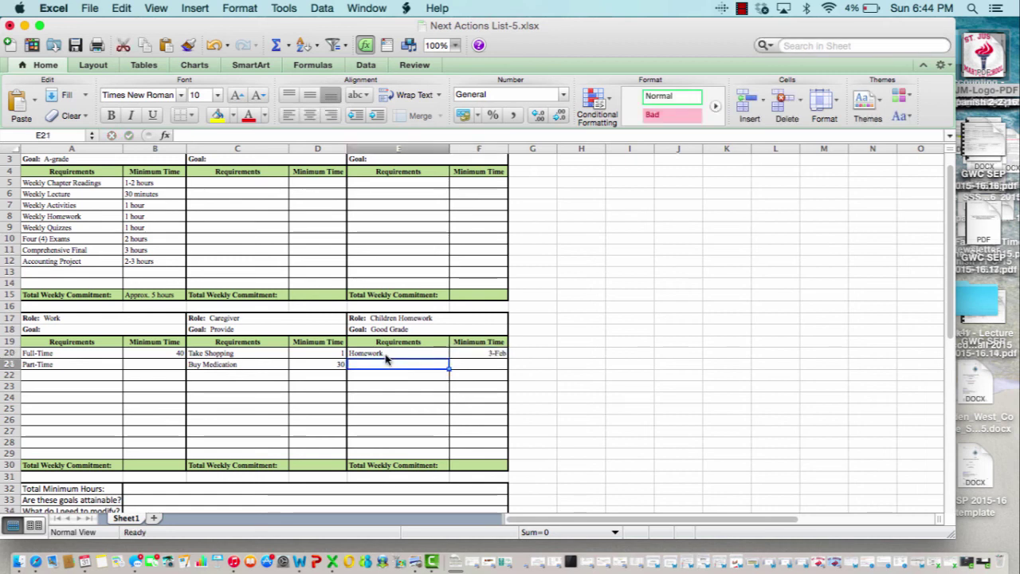
key(Right)
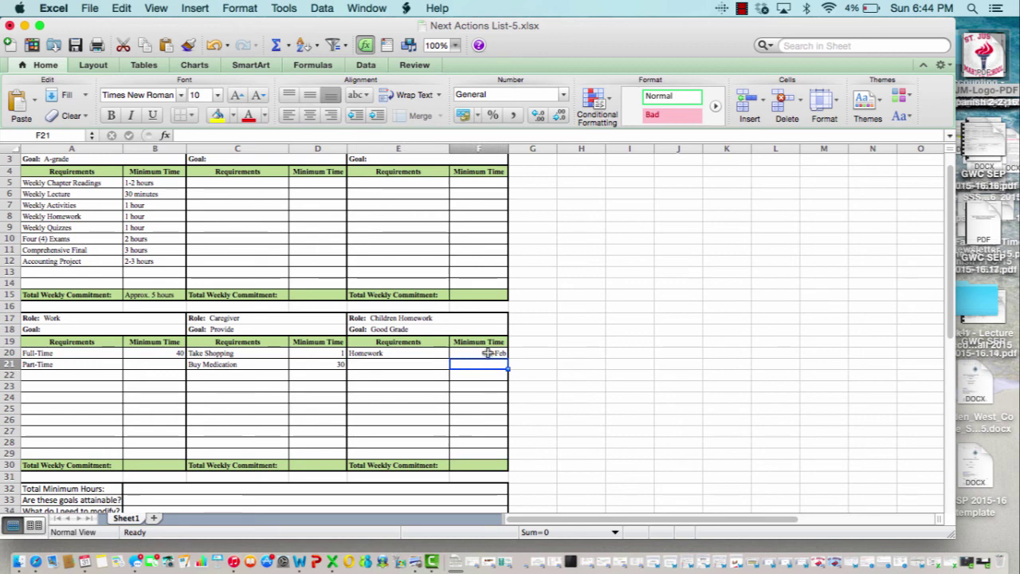
click(487, 353)
text(1-3)
key(Return)
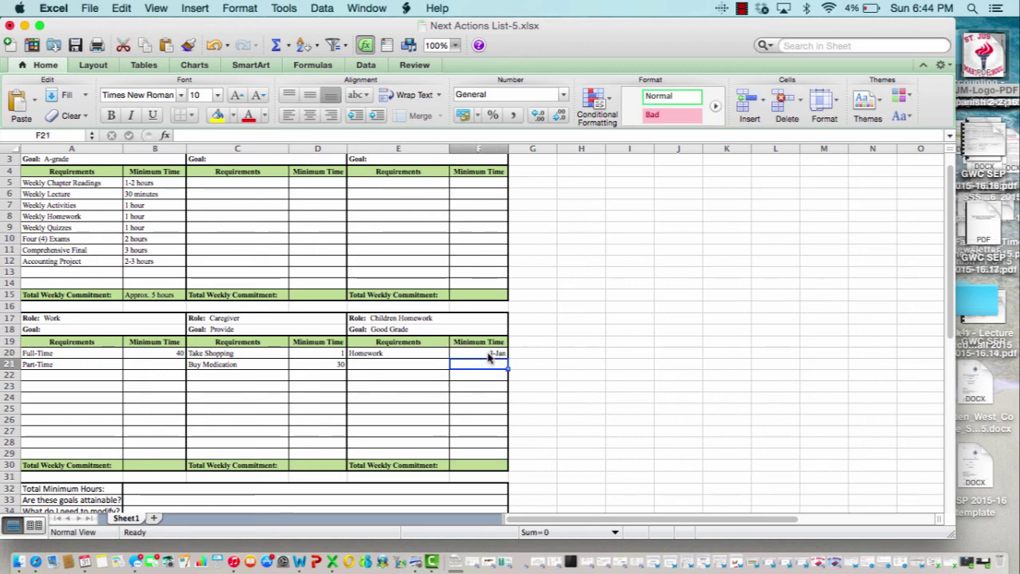
click(487, 355)
key(BackSpace)
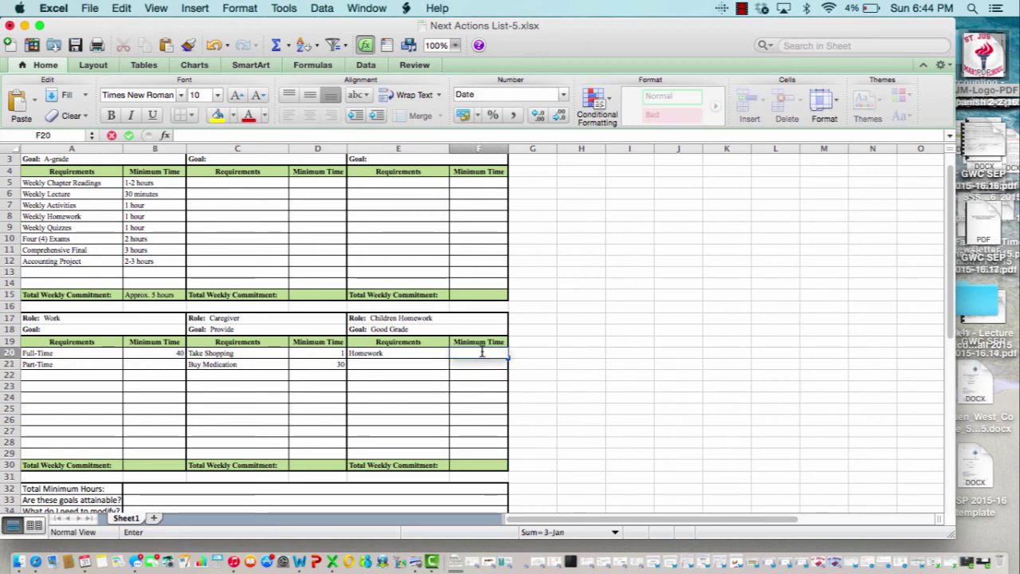
key(Return)
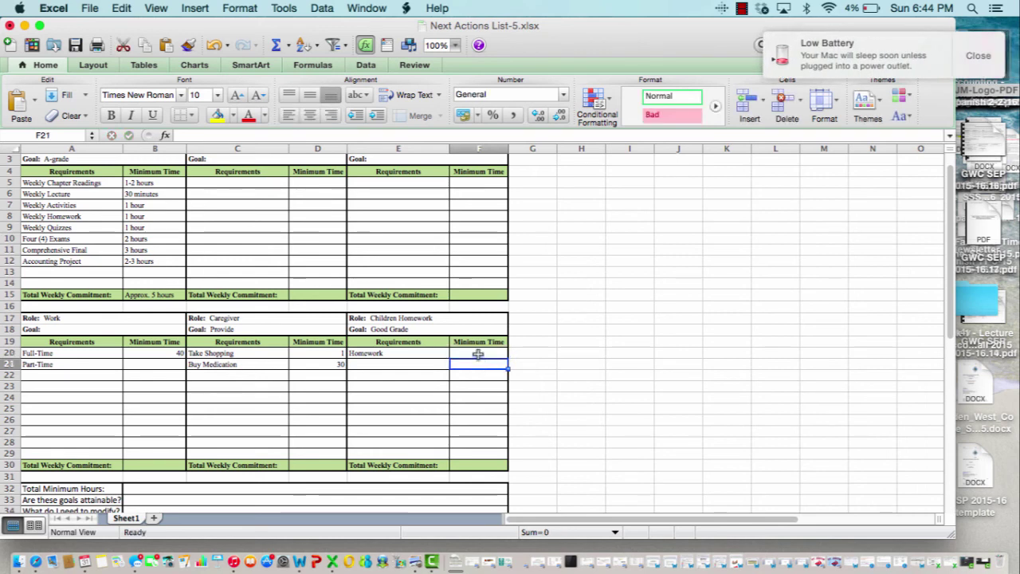
Enter 1-3 as the Homework requirement's minimum time in the emptied cell F20.
click(478, 354)
text(1-3)
key(Return)
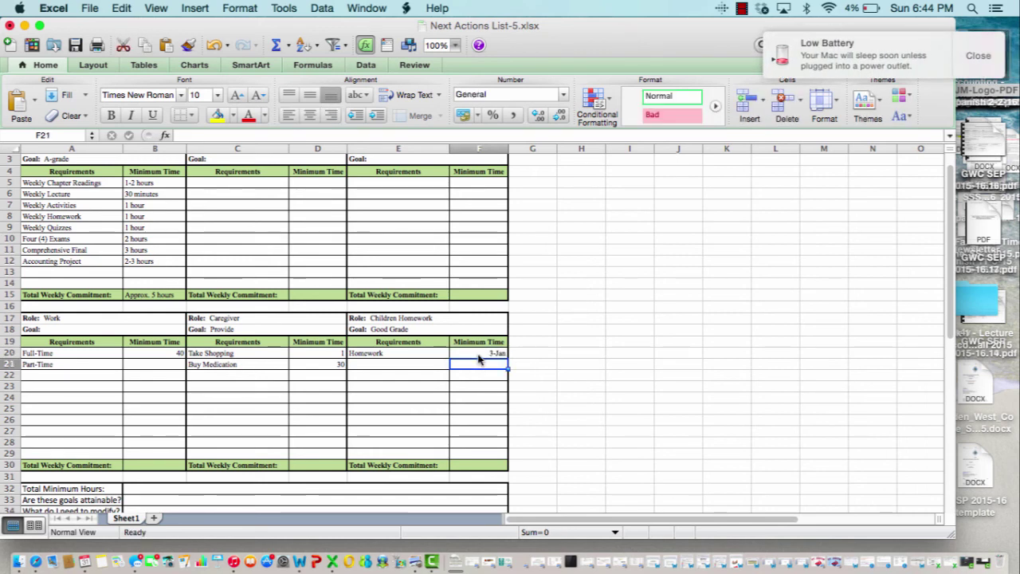
Format the Homework minimum time in cell F20 as a Number with 2 decimal places.
click(480, 354)
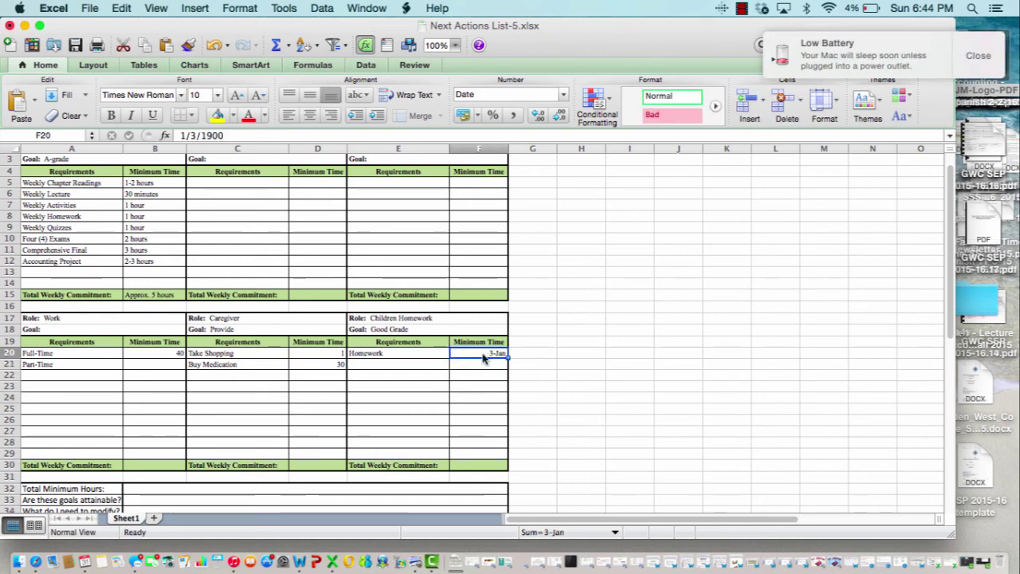
right_click(482, 353)
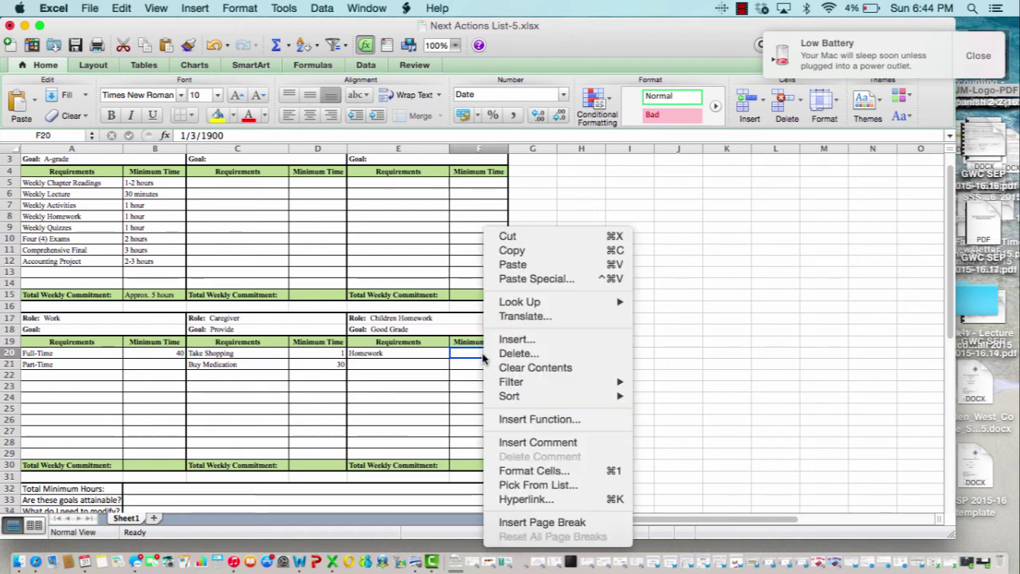
click(534, 471)
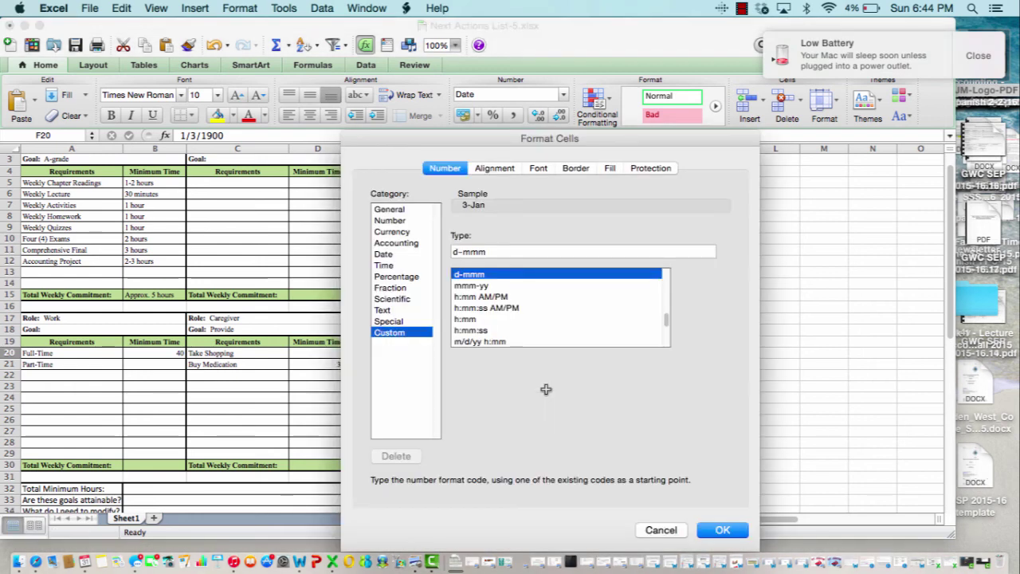
click(389, 221)
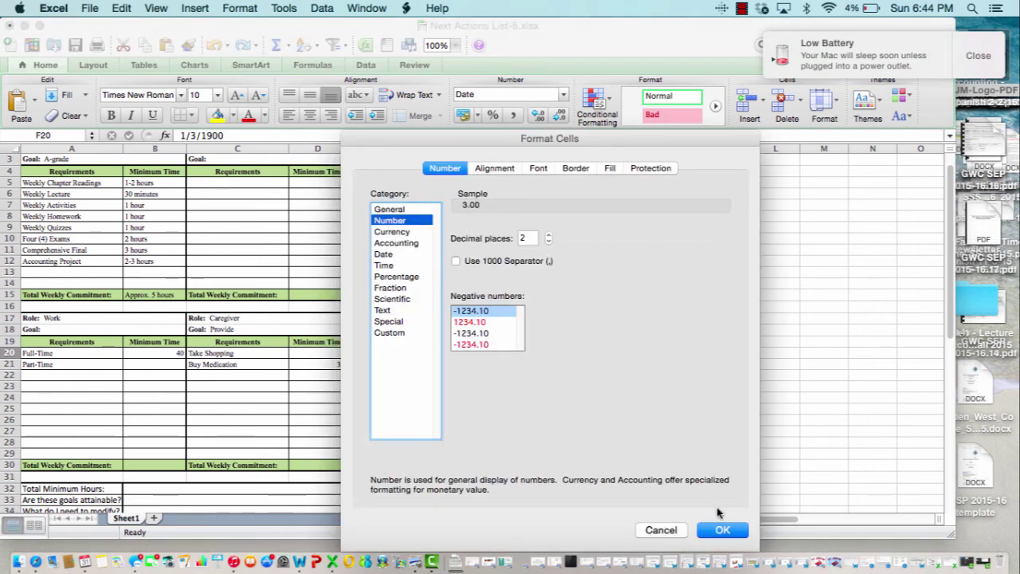
click(719, 529)
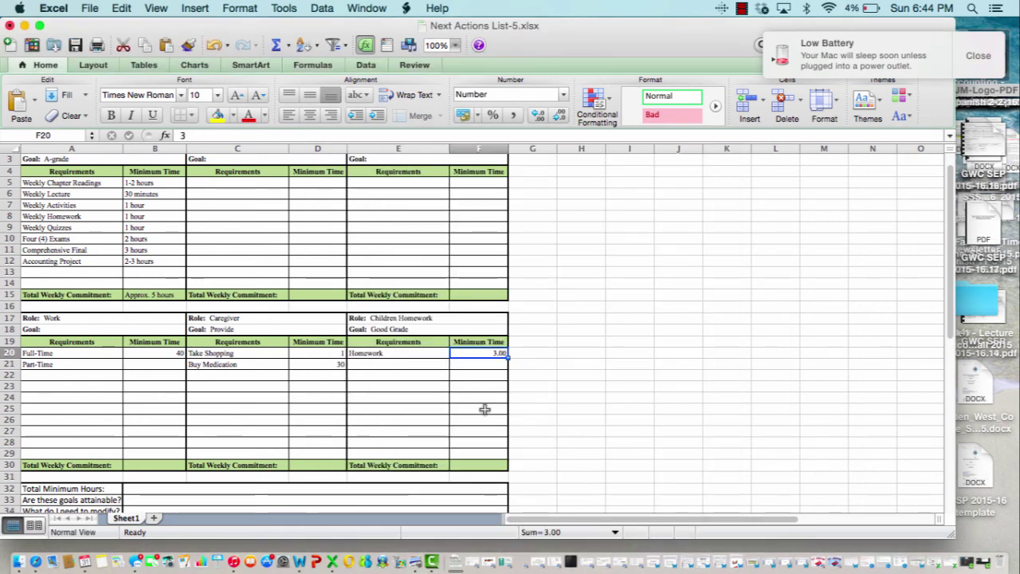
click(484, 408)
scroll(484, 409, down, 1)
scroll(485, 409, down, 6)
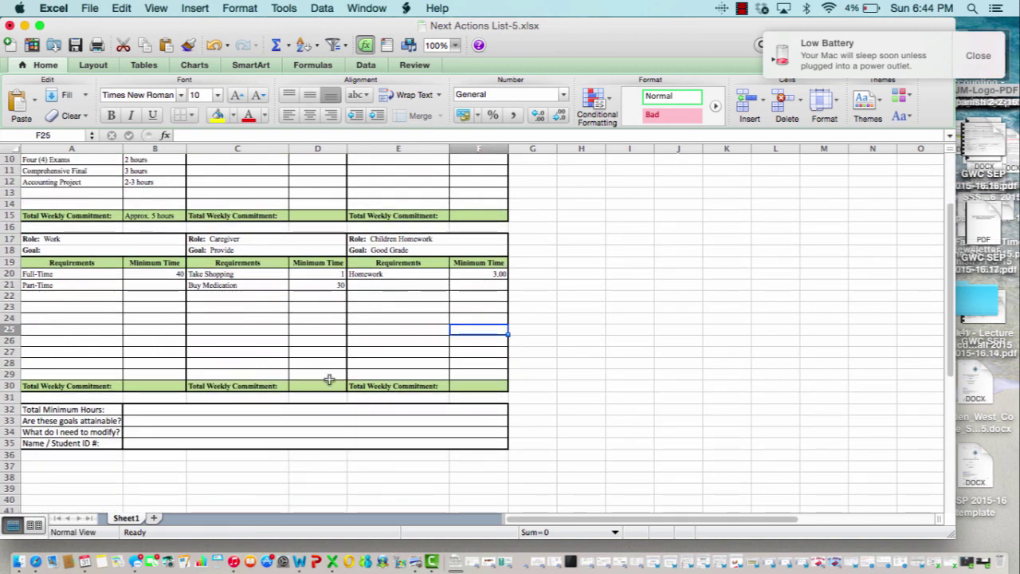
scroll(329, 380, up, 9)
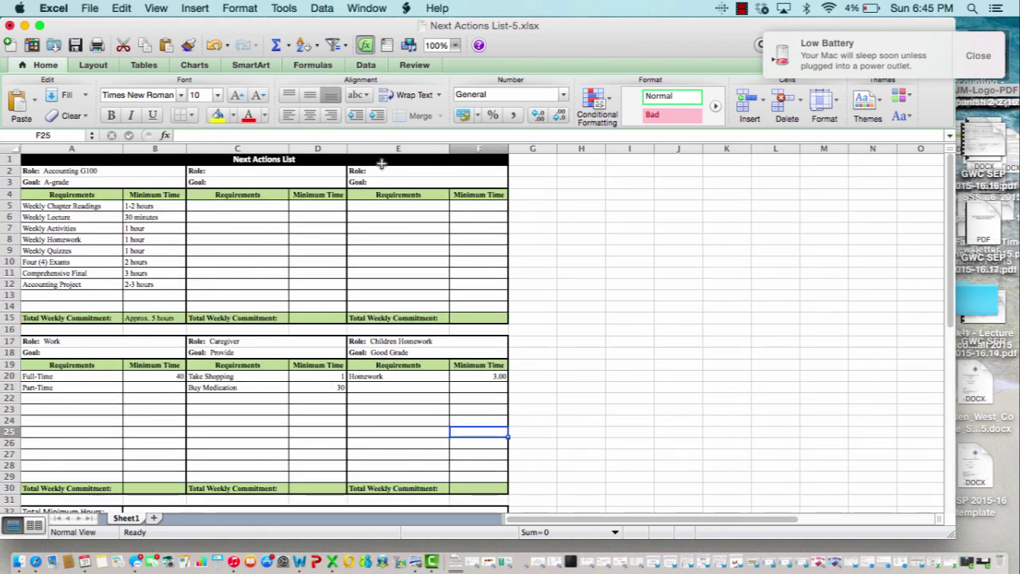
drag(381, 163, 410, 318)
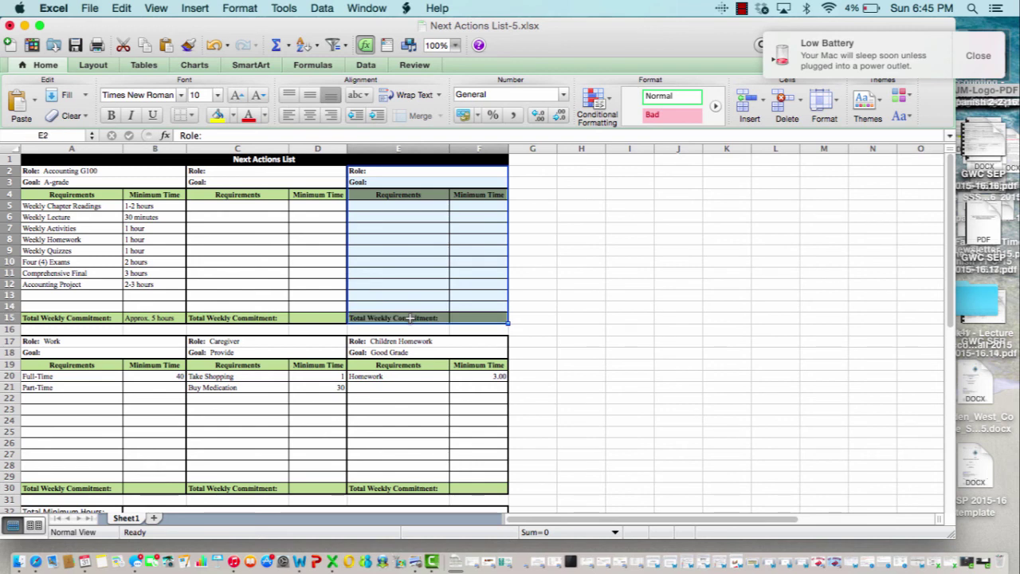
click(565, 182)
click(534, 167)
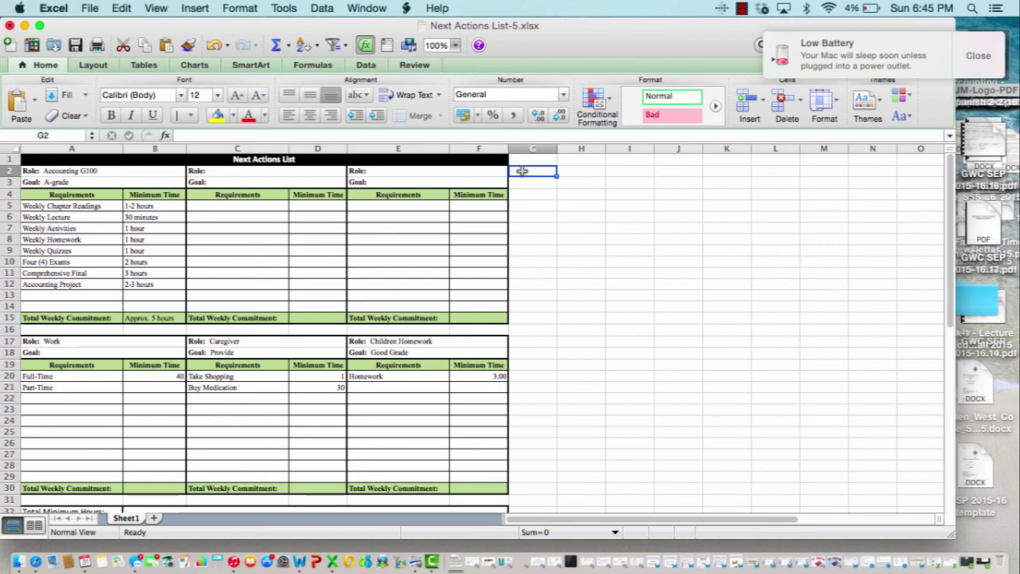
Copy the empty role block E2:F15 to cell G2 and widen columns G and H to fit its headings.
drag(478, 168, 470, 312)
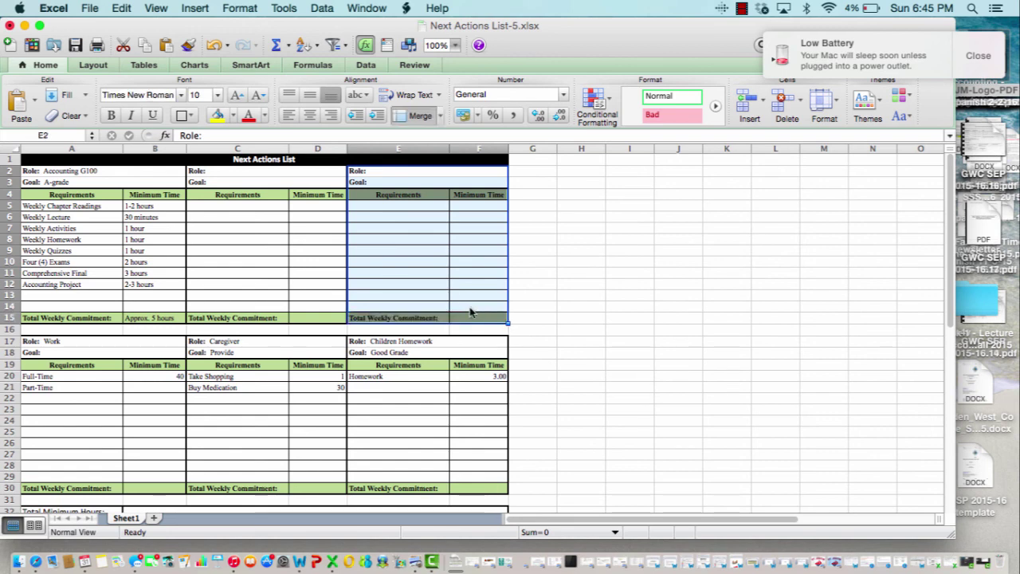
right_click(470, 312)
click(521, 253)
click(532, 171)
right_click(532, 176)
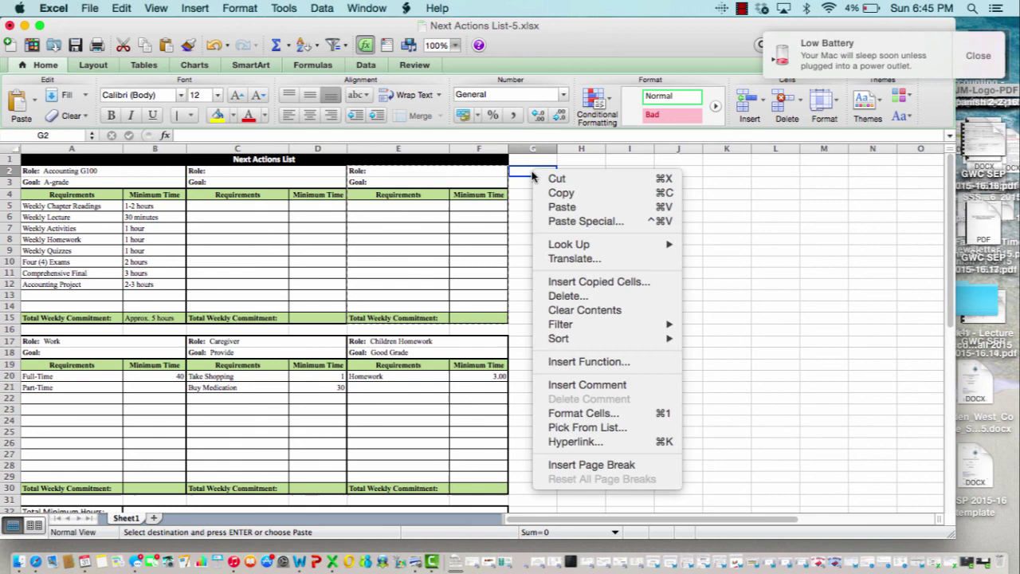
click(560, 206)
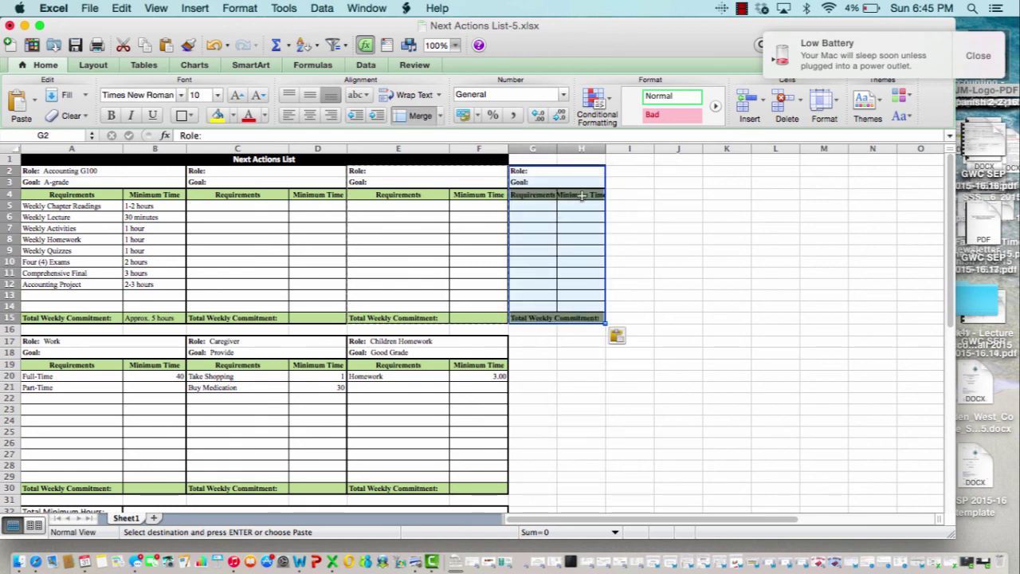
drag(559, 149, 673, 149)
click(558, 363)
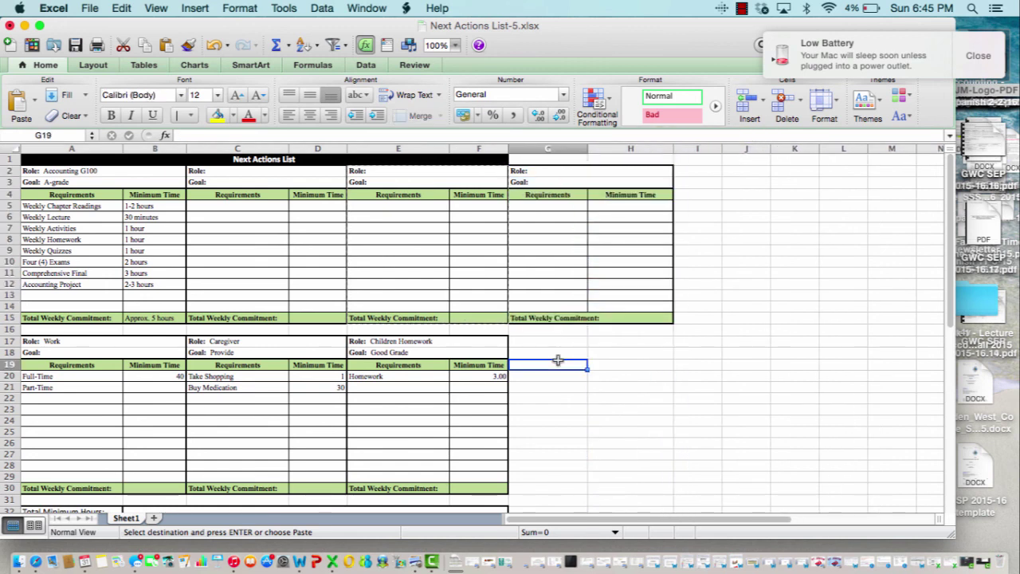
Examine the summary rows for total minimum hours, goal attainability, modifications and name/student ID, along with the role blocks above.
scroll(557, 360, right, 3)
scroll(558, 360, down, 5)
scroll(558, 360, left, 2)
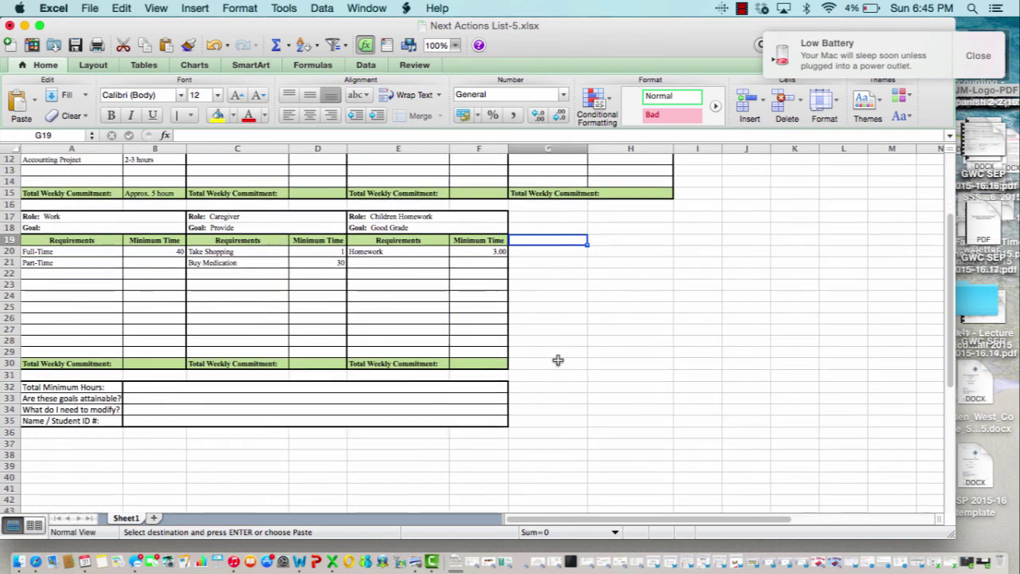
scroll(558, 360, down, 2)
click(137, 365)
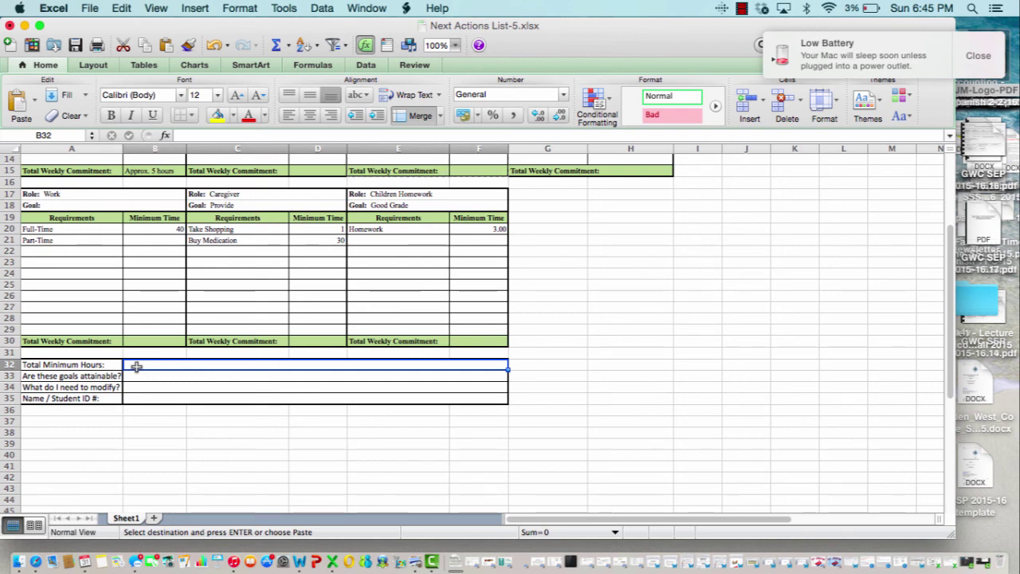
click(136, 374)
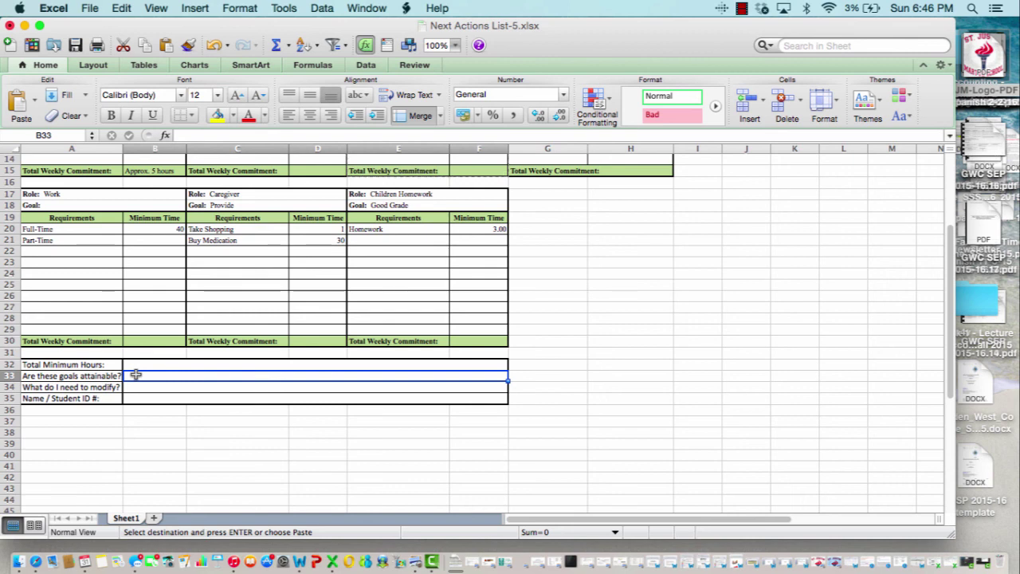
scroll(136, 374, up, 5)
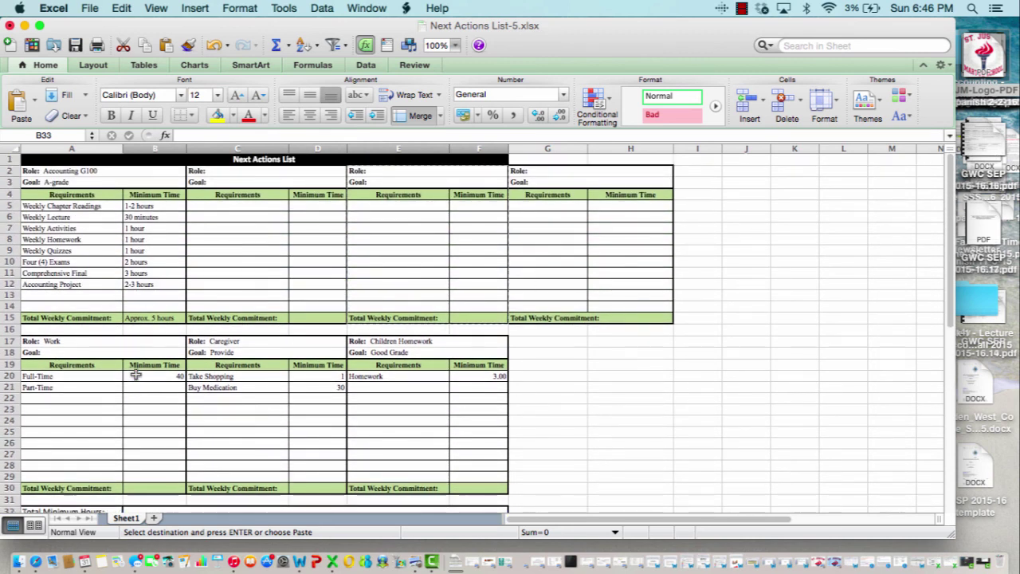
scroll(136, 375, down, 4)
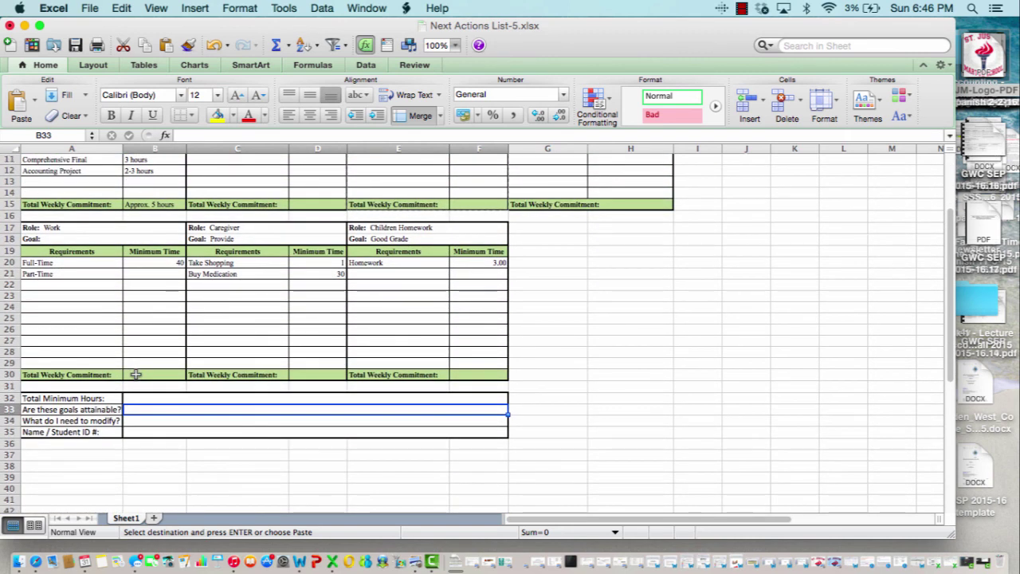
click(127, 431)
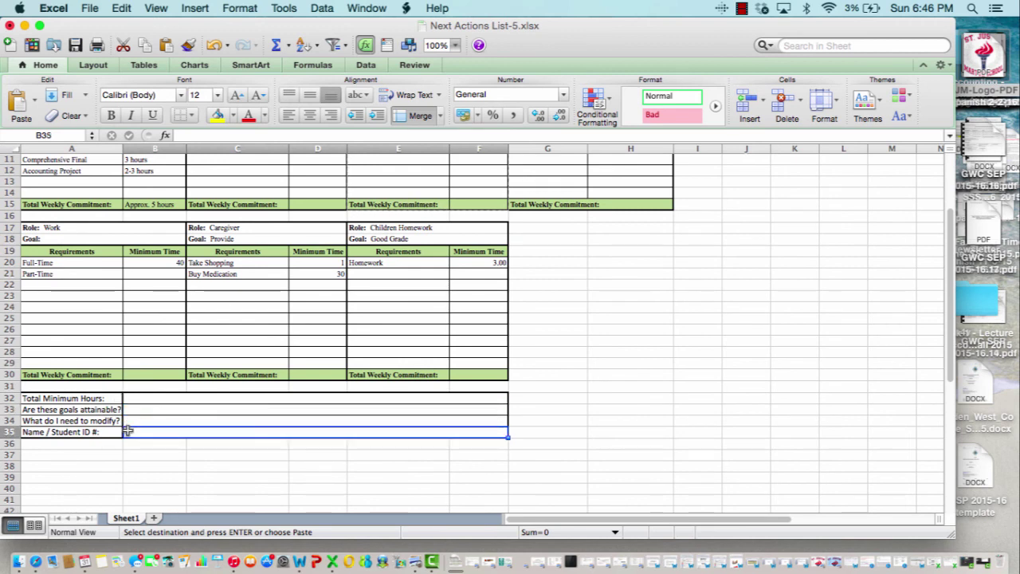
scroll(127, 431, up, 4)
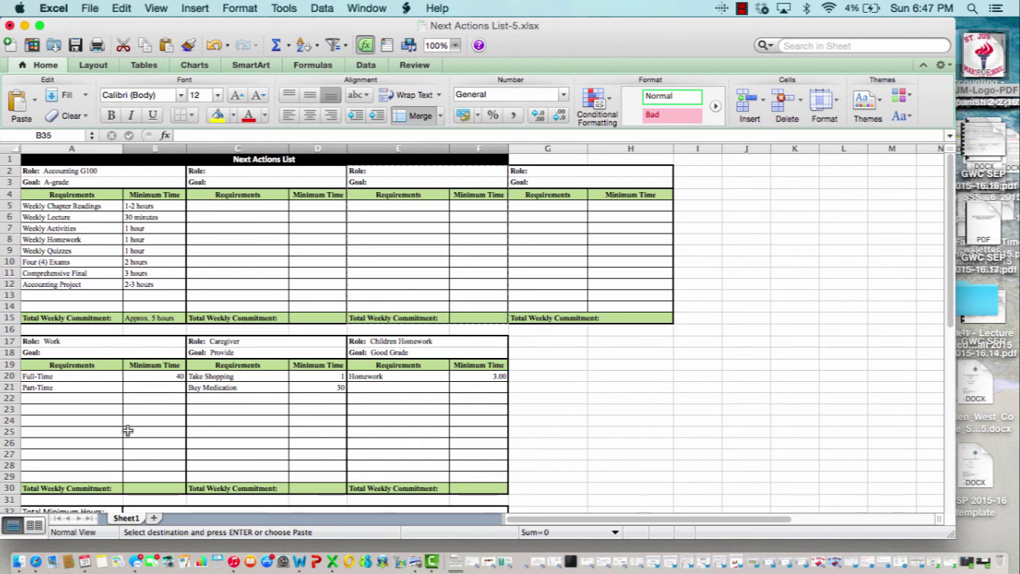
Minimize the workbook, switch to Safari and review the Week 1 assignments on the ACCT G100 course page.
click(25, 25)
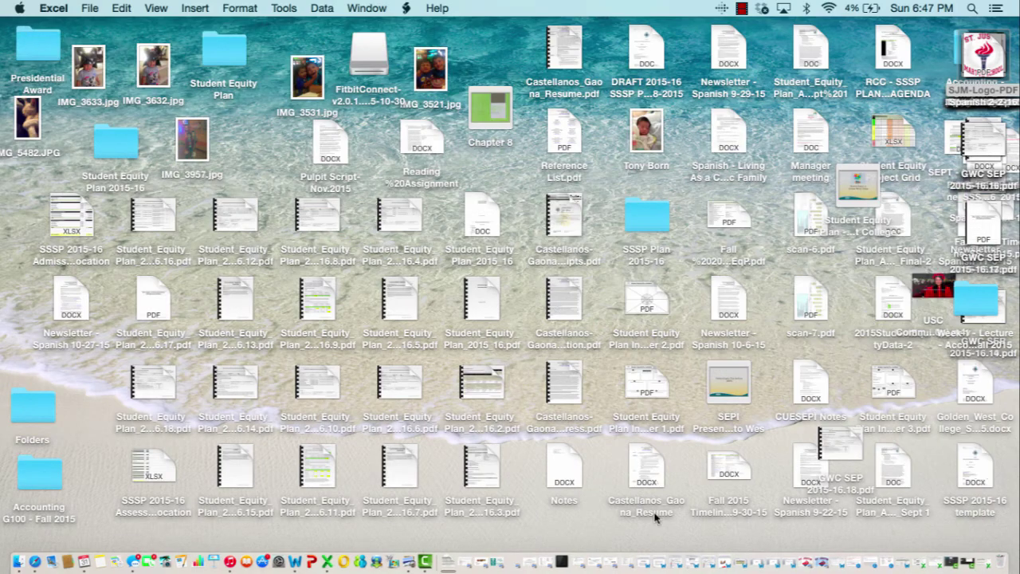
key(ctrl+Up)
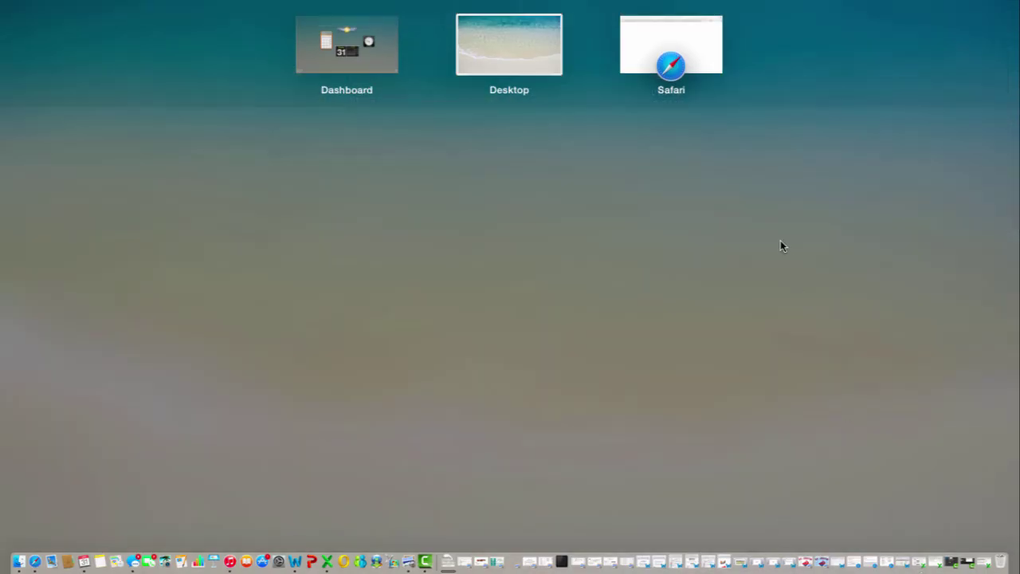
click(646, 48)
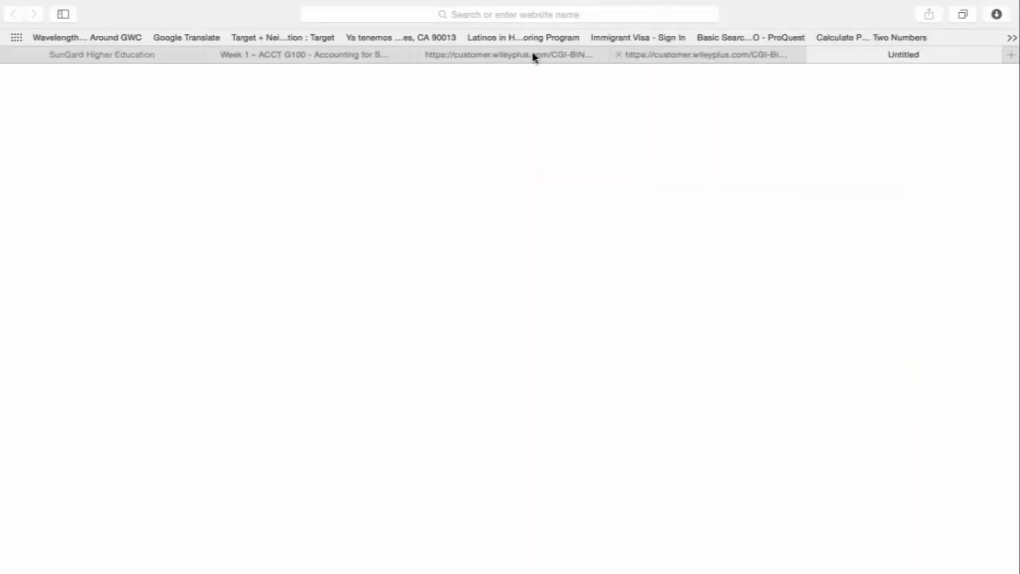
click(360, 56)
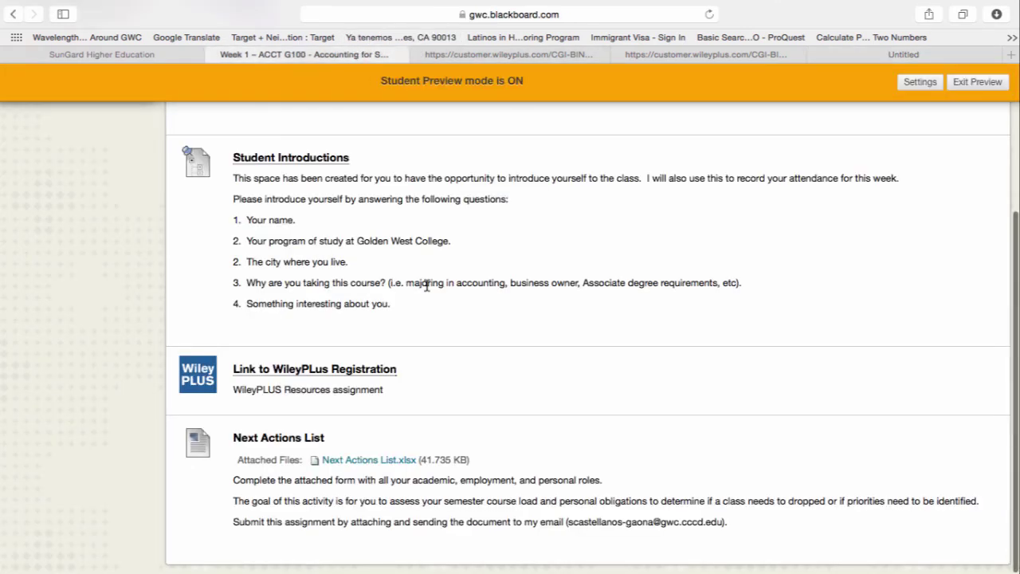
scroll(426, 286, up, 5)
scroll(426, 285, down, 1)
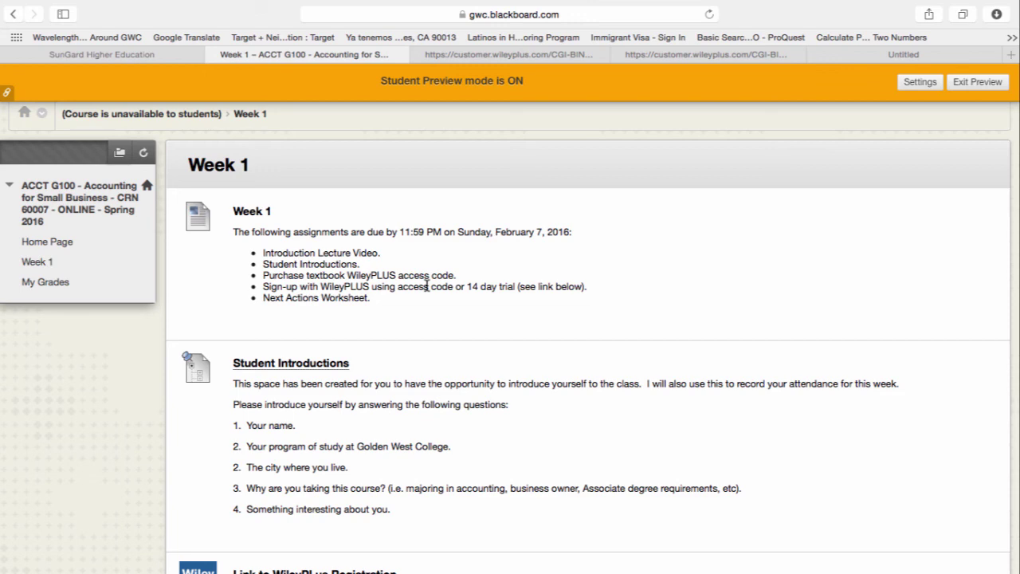
scroll(427, 285, down, 5)
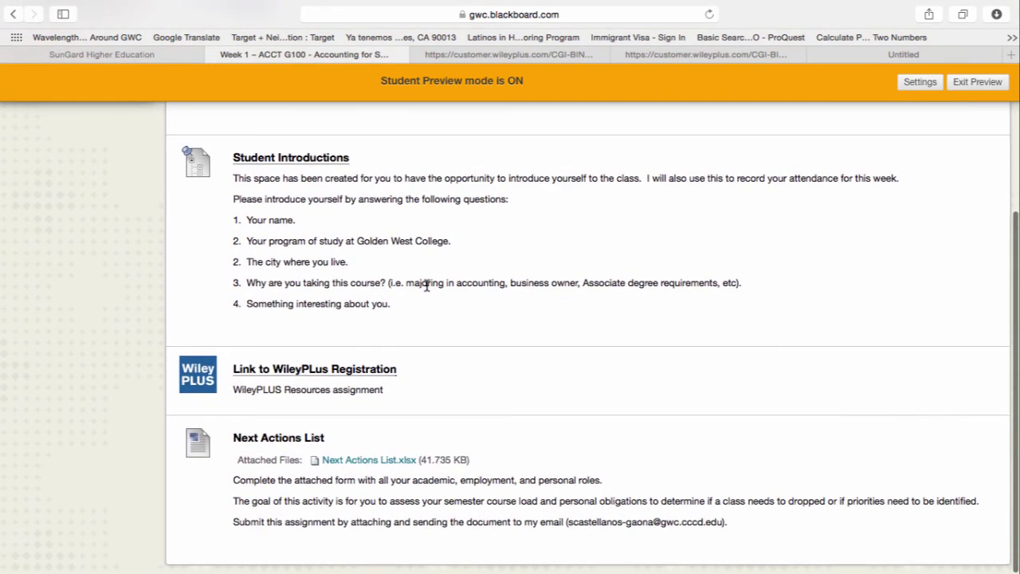
scroll(427, 285, up, 4)
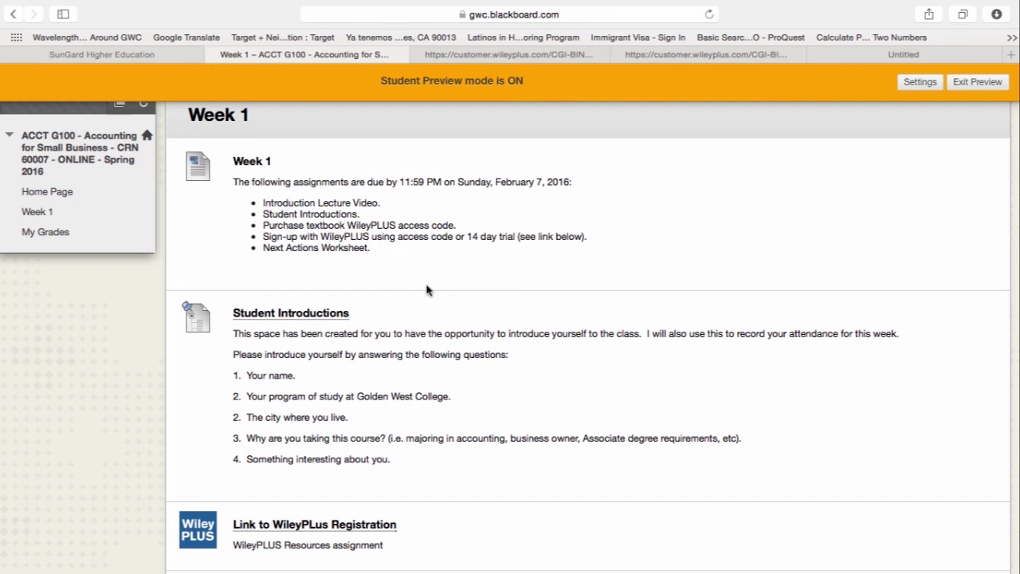
mouse_move(494, 5)
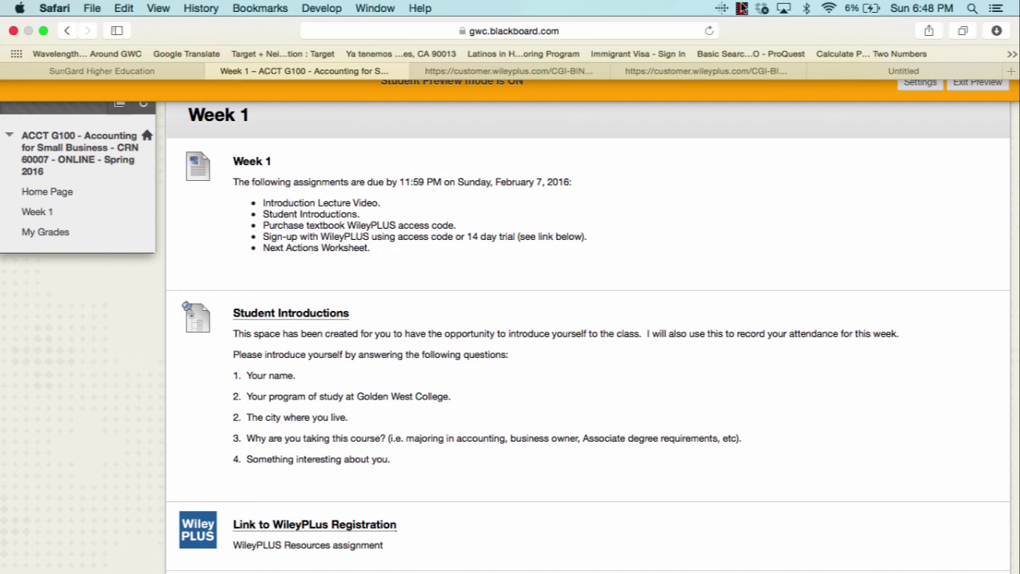
click(742, 9)
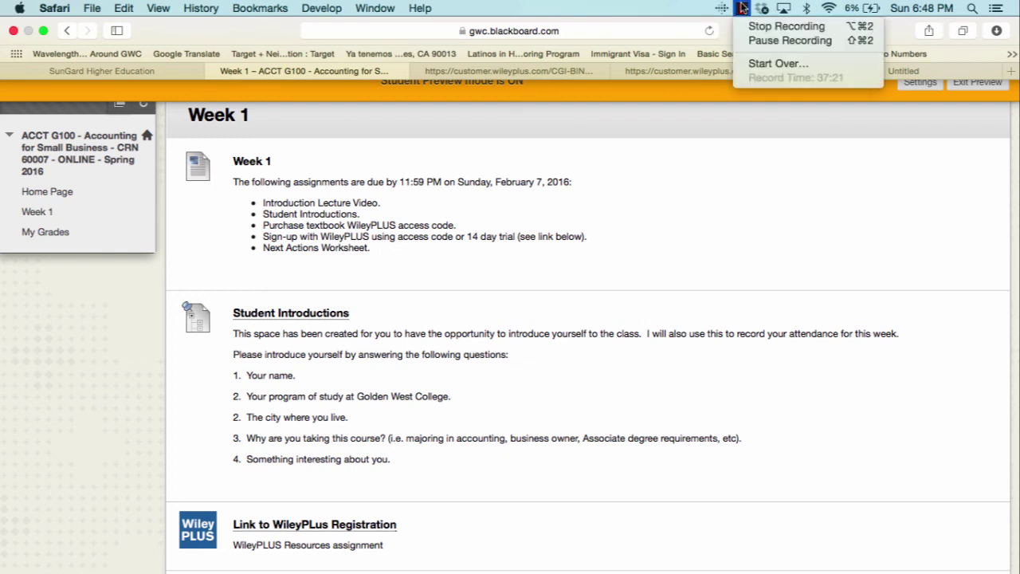